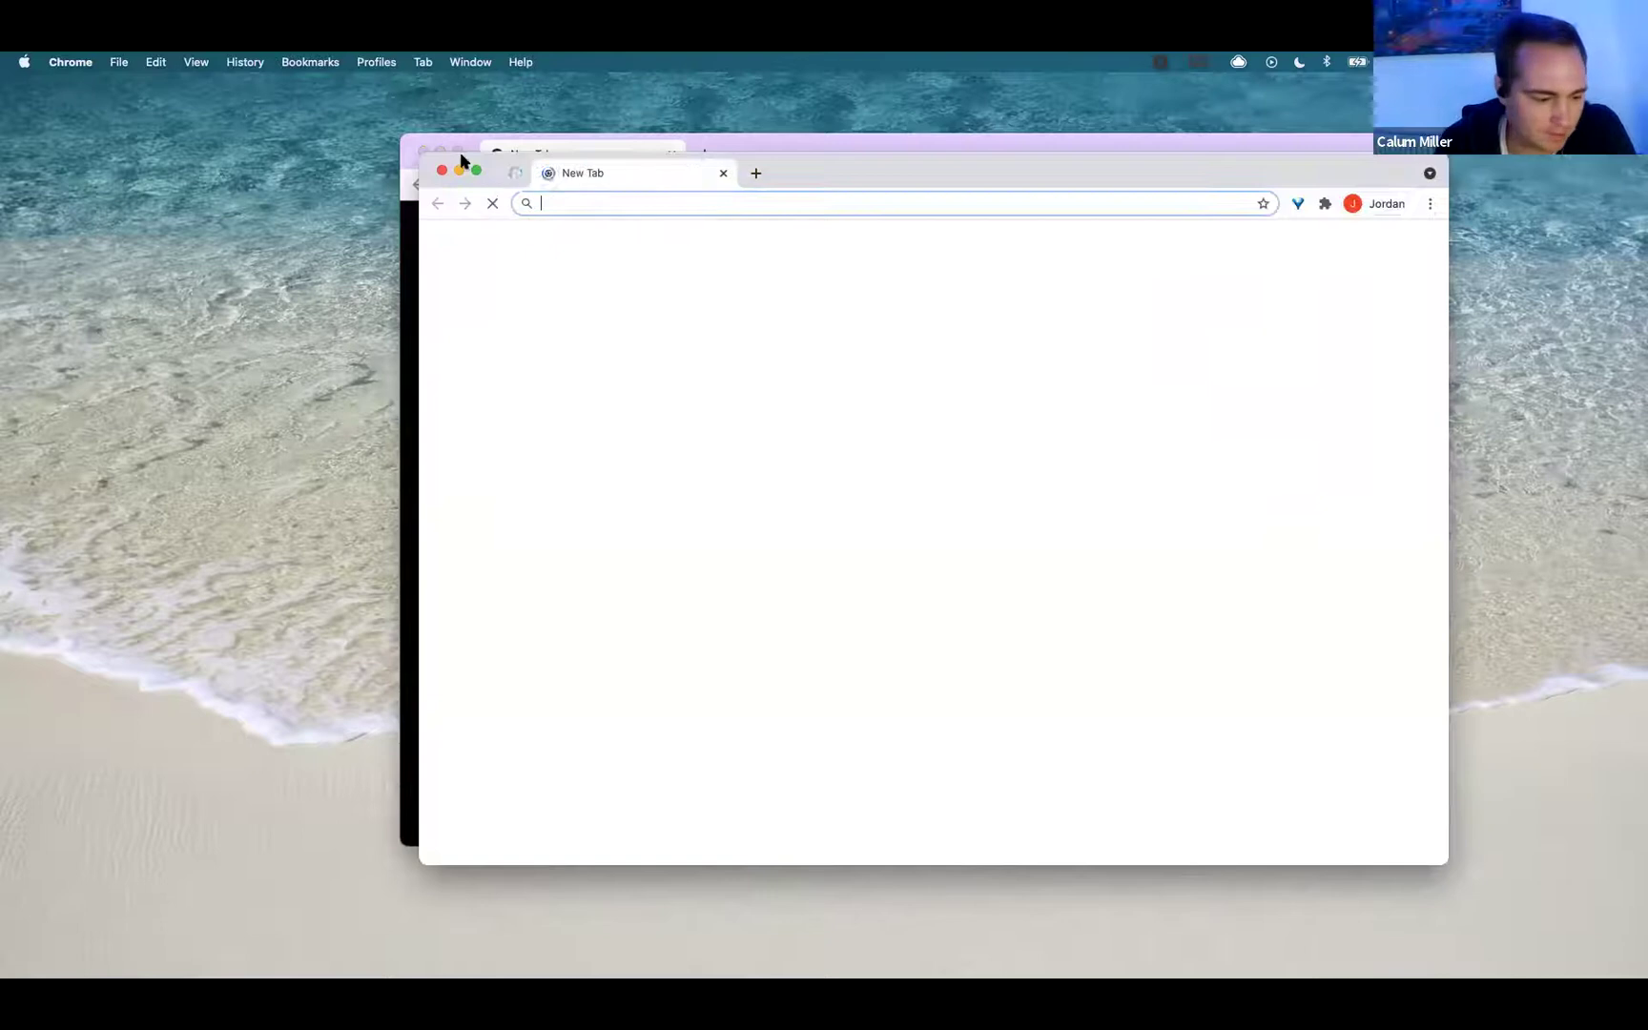
Close the extra window, load revetize.com full screen and bring up its Revetize 1.0/2.0 chooser.
click(423, 153)
click(422, 152)
click(603, 198)
text(reve)
key(Return)
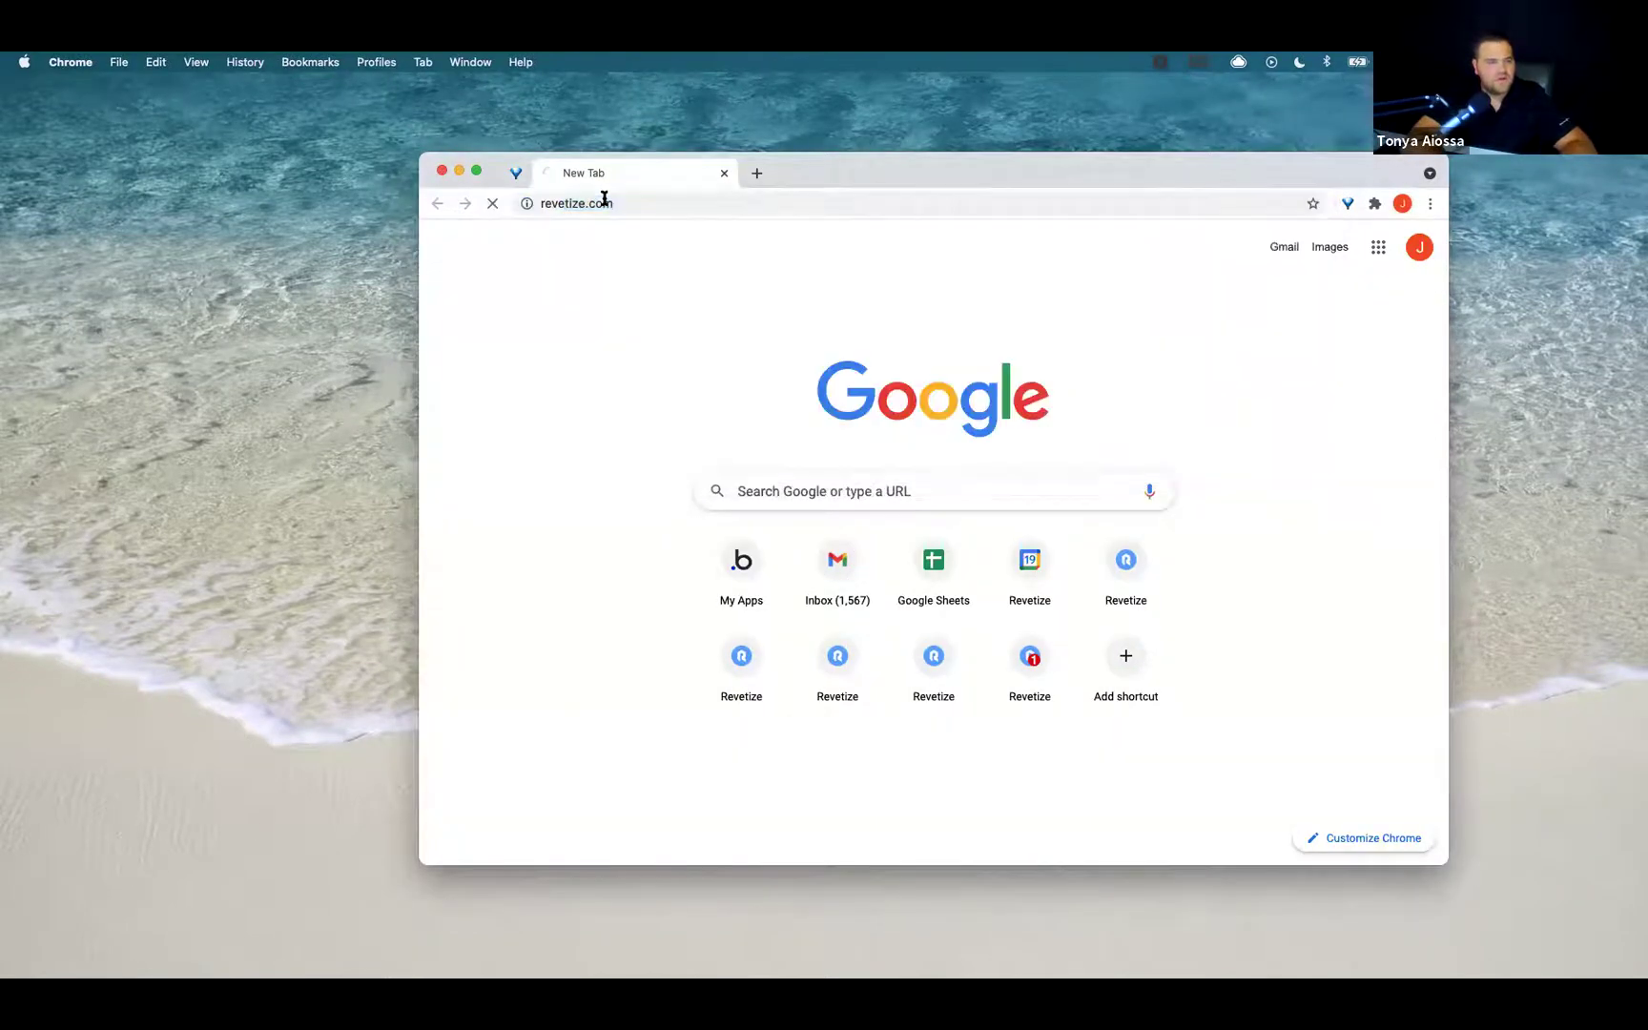
click(475, 170)
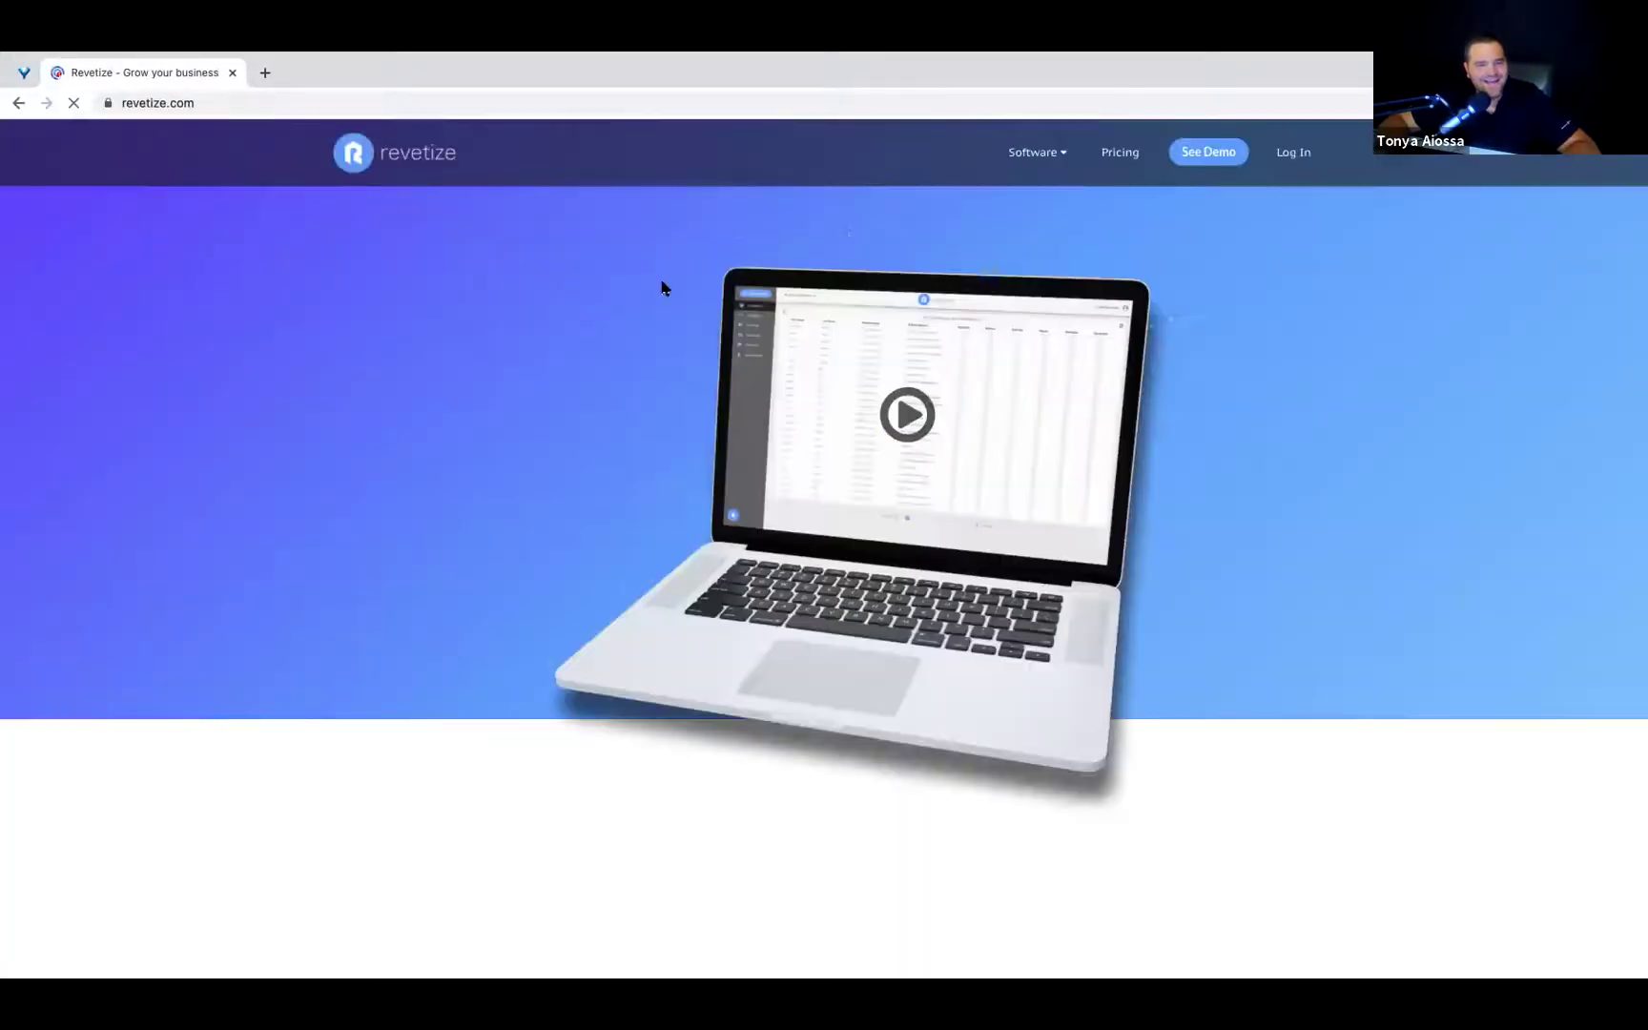
click(1297, 155)
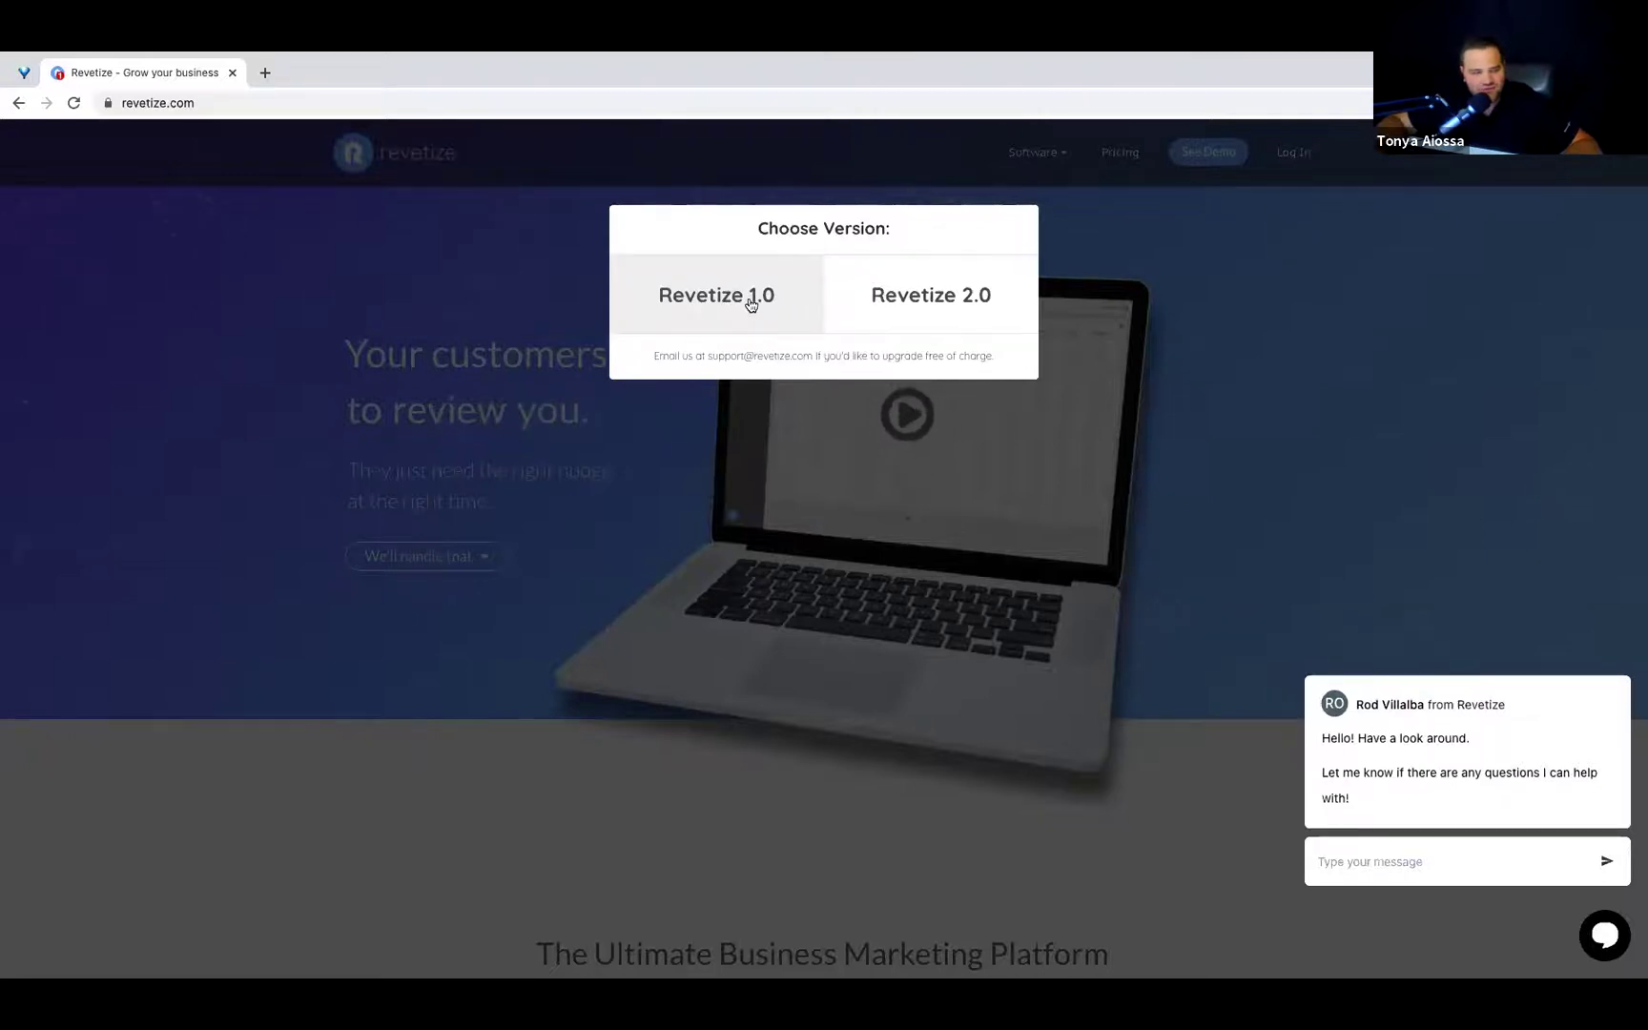
Sign in to Revetize 2.0 with the account e-mail and password, dismissing Chrome's password warning.
click(930, 298)
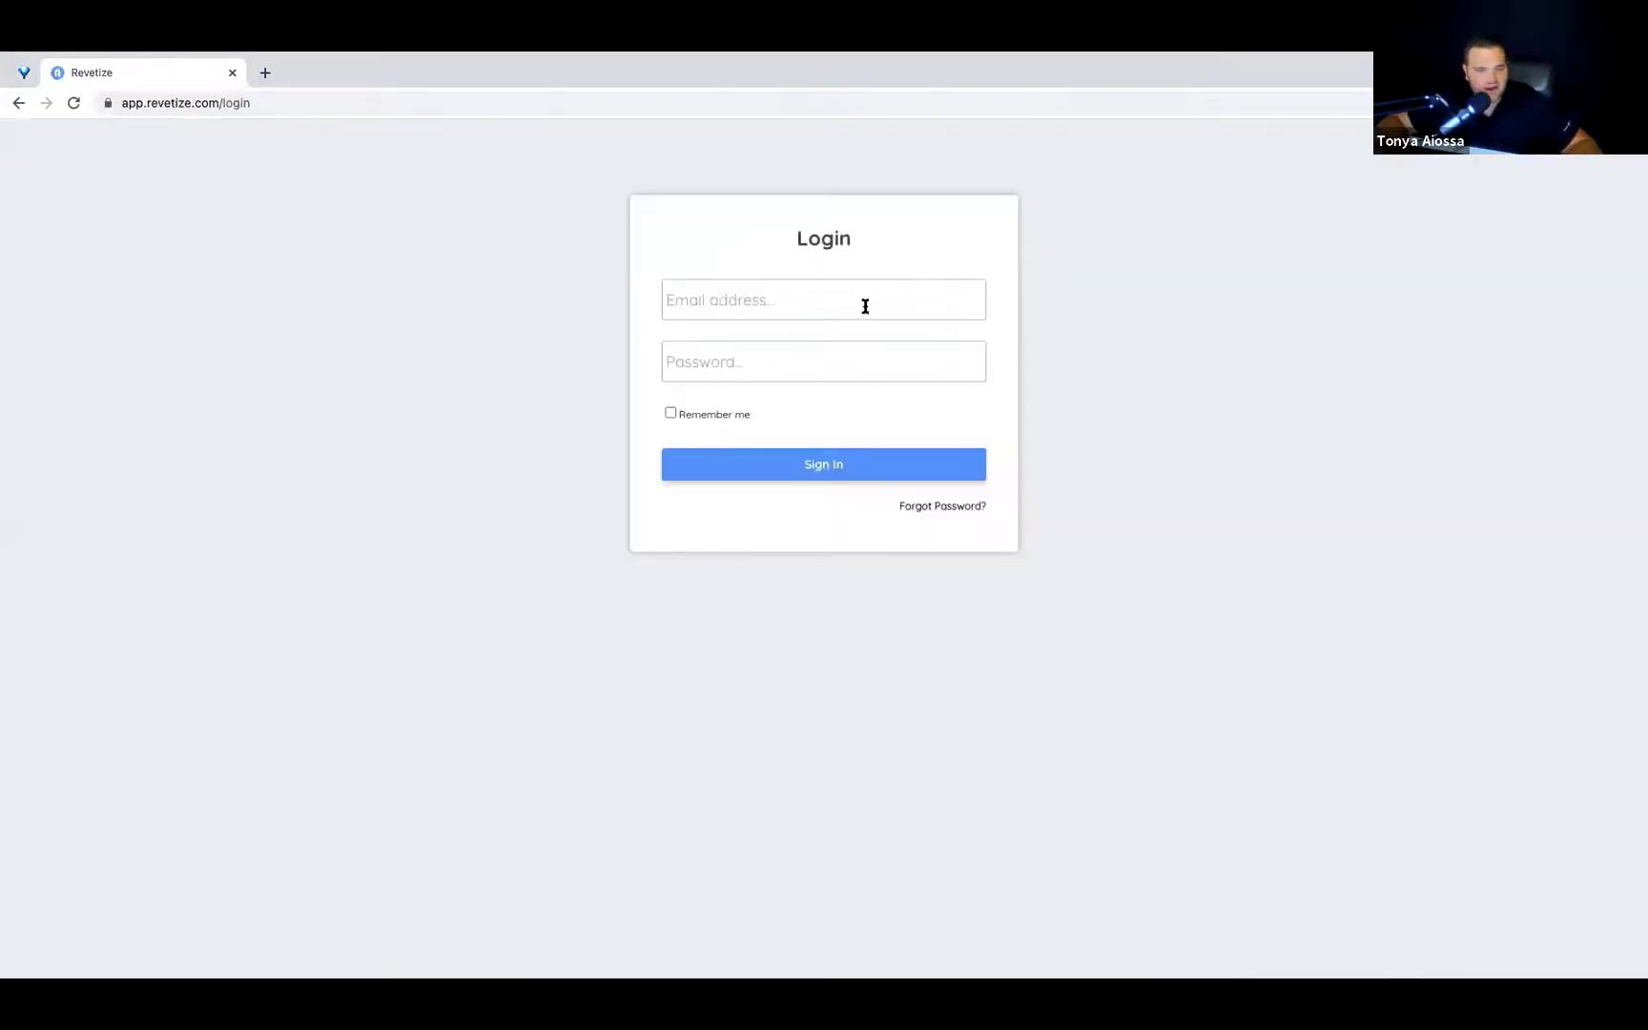
click(865, 306)
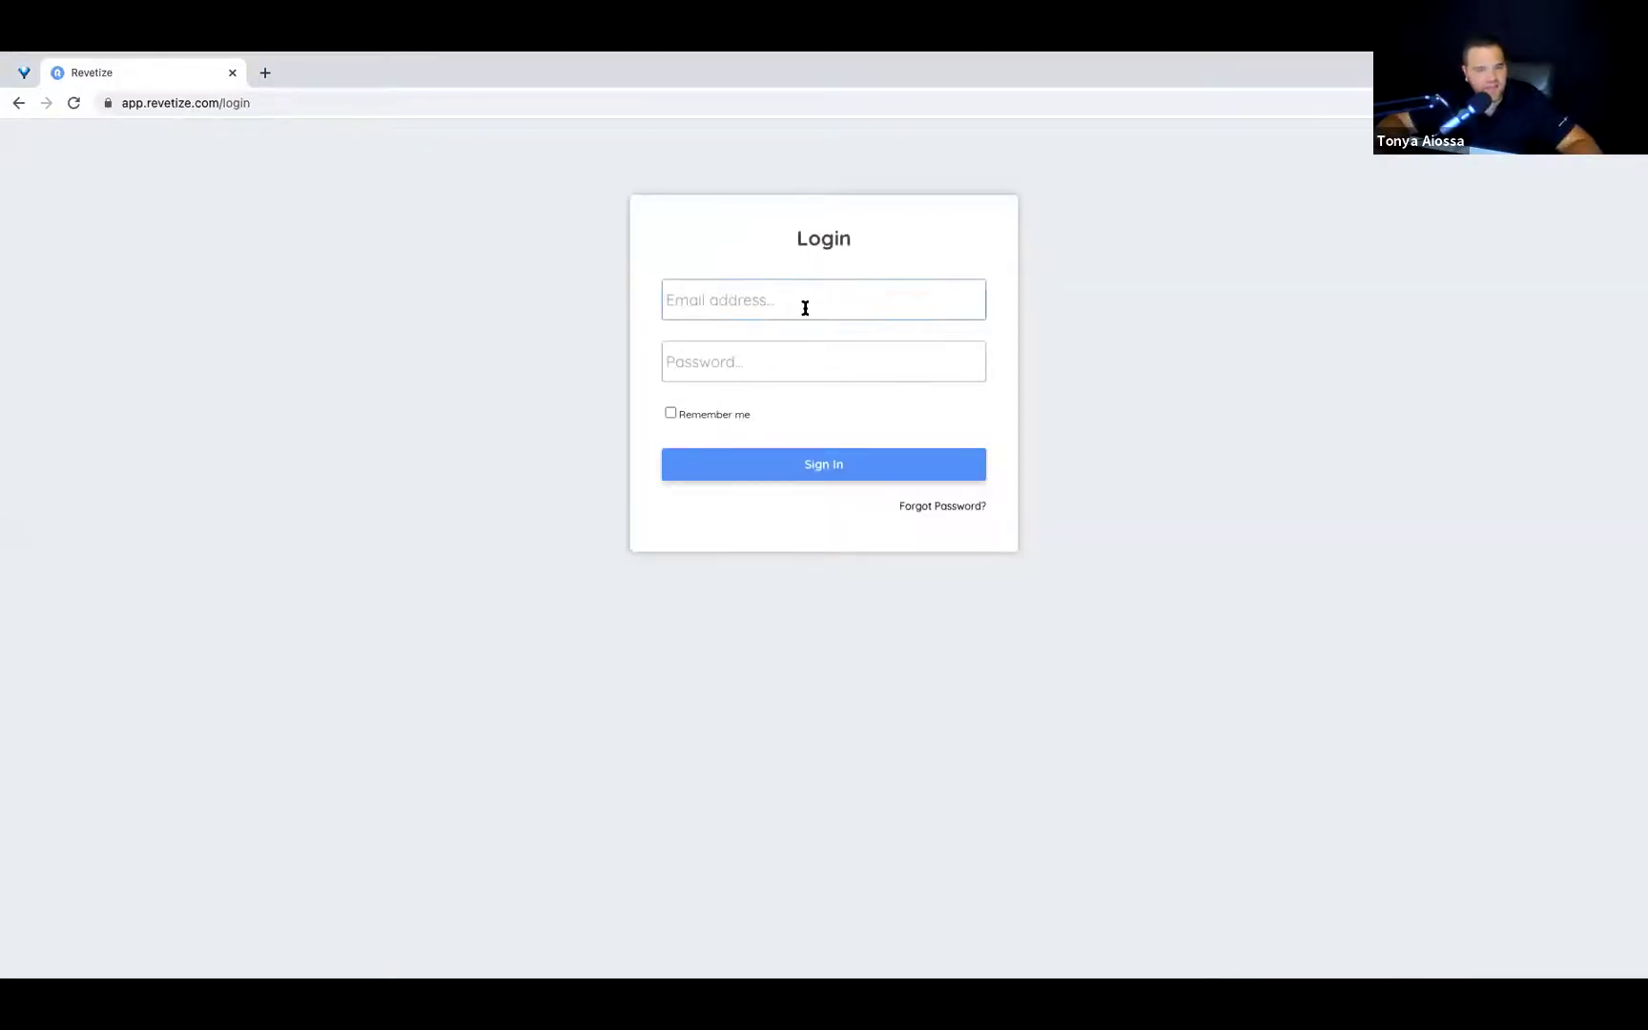
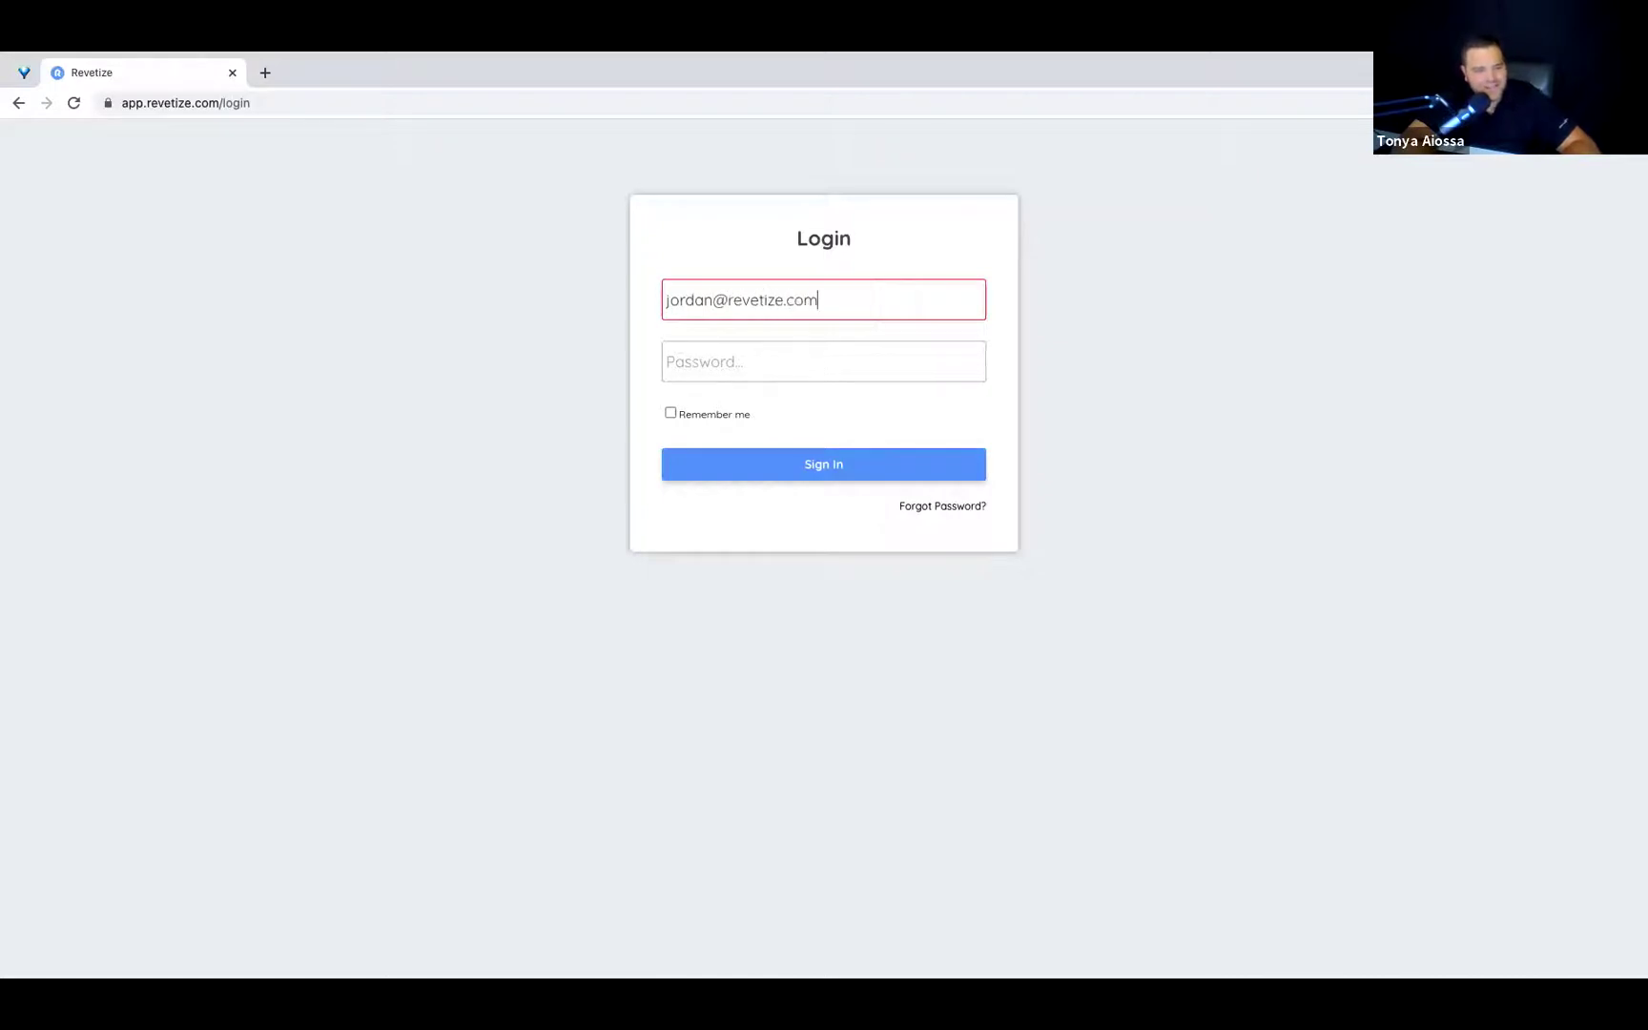
click(823, 362)
text(****)
key(Return)
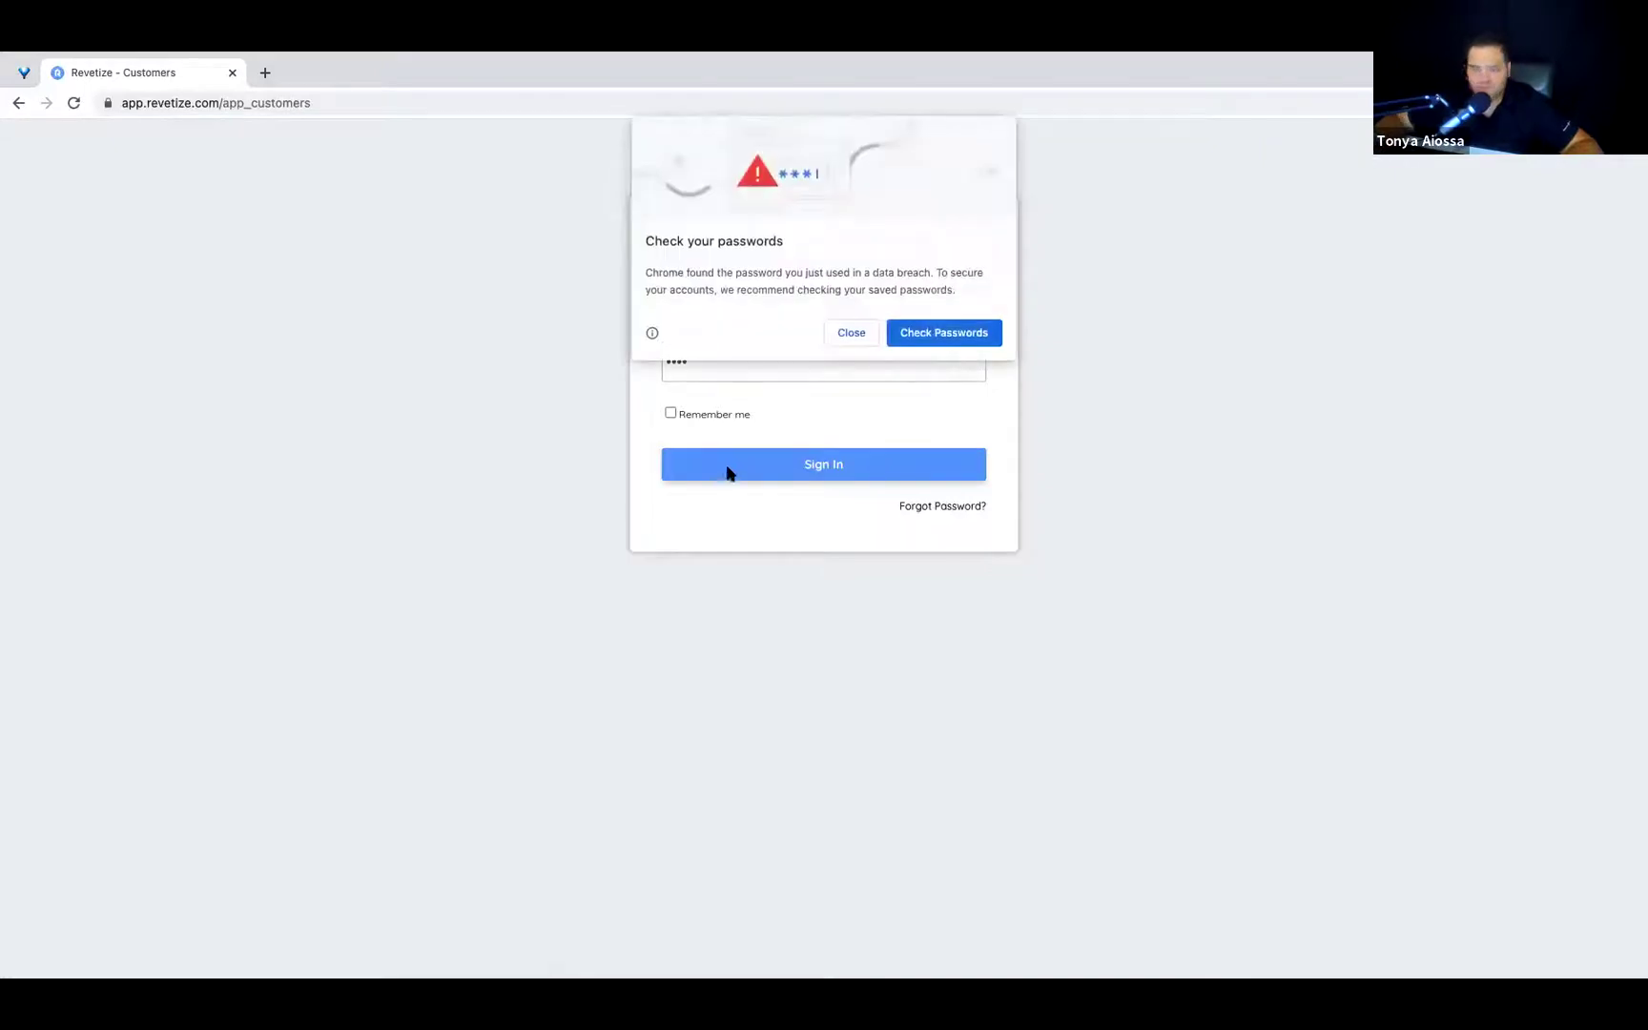
click(850, 332)
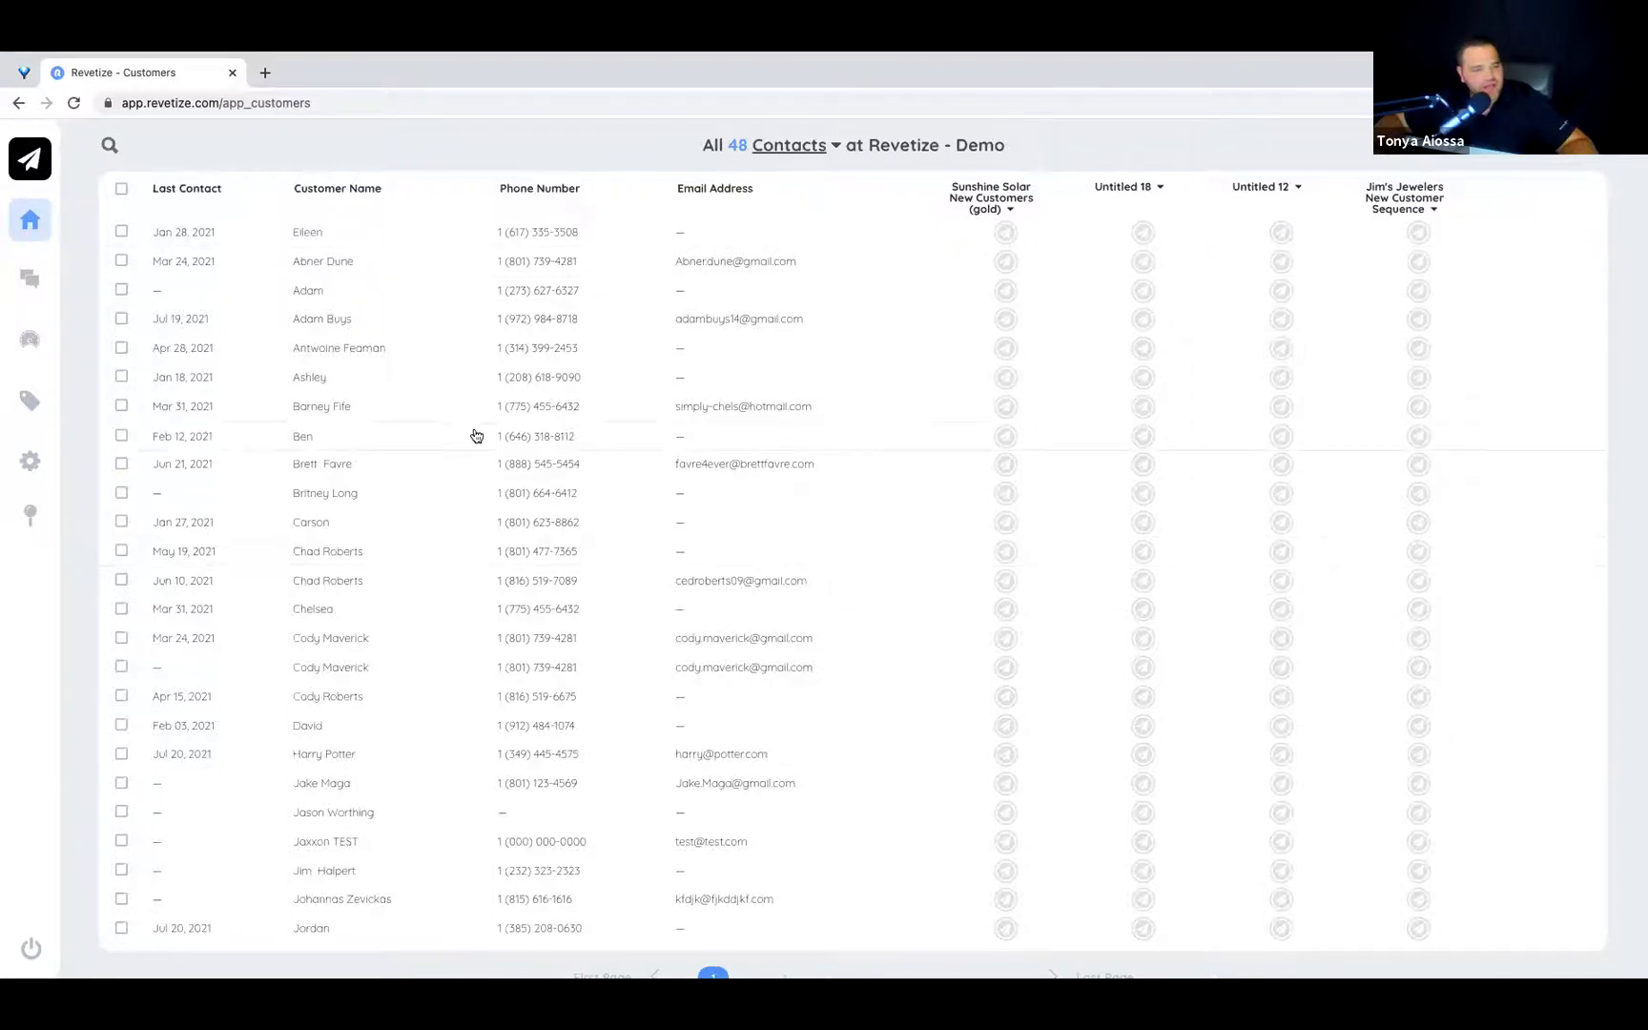
Check one contact's Message and Contact tabs, close the panel, and go to My Campaigns.
click(476, 436)
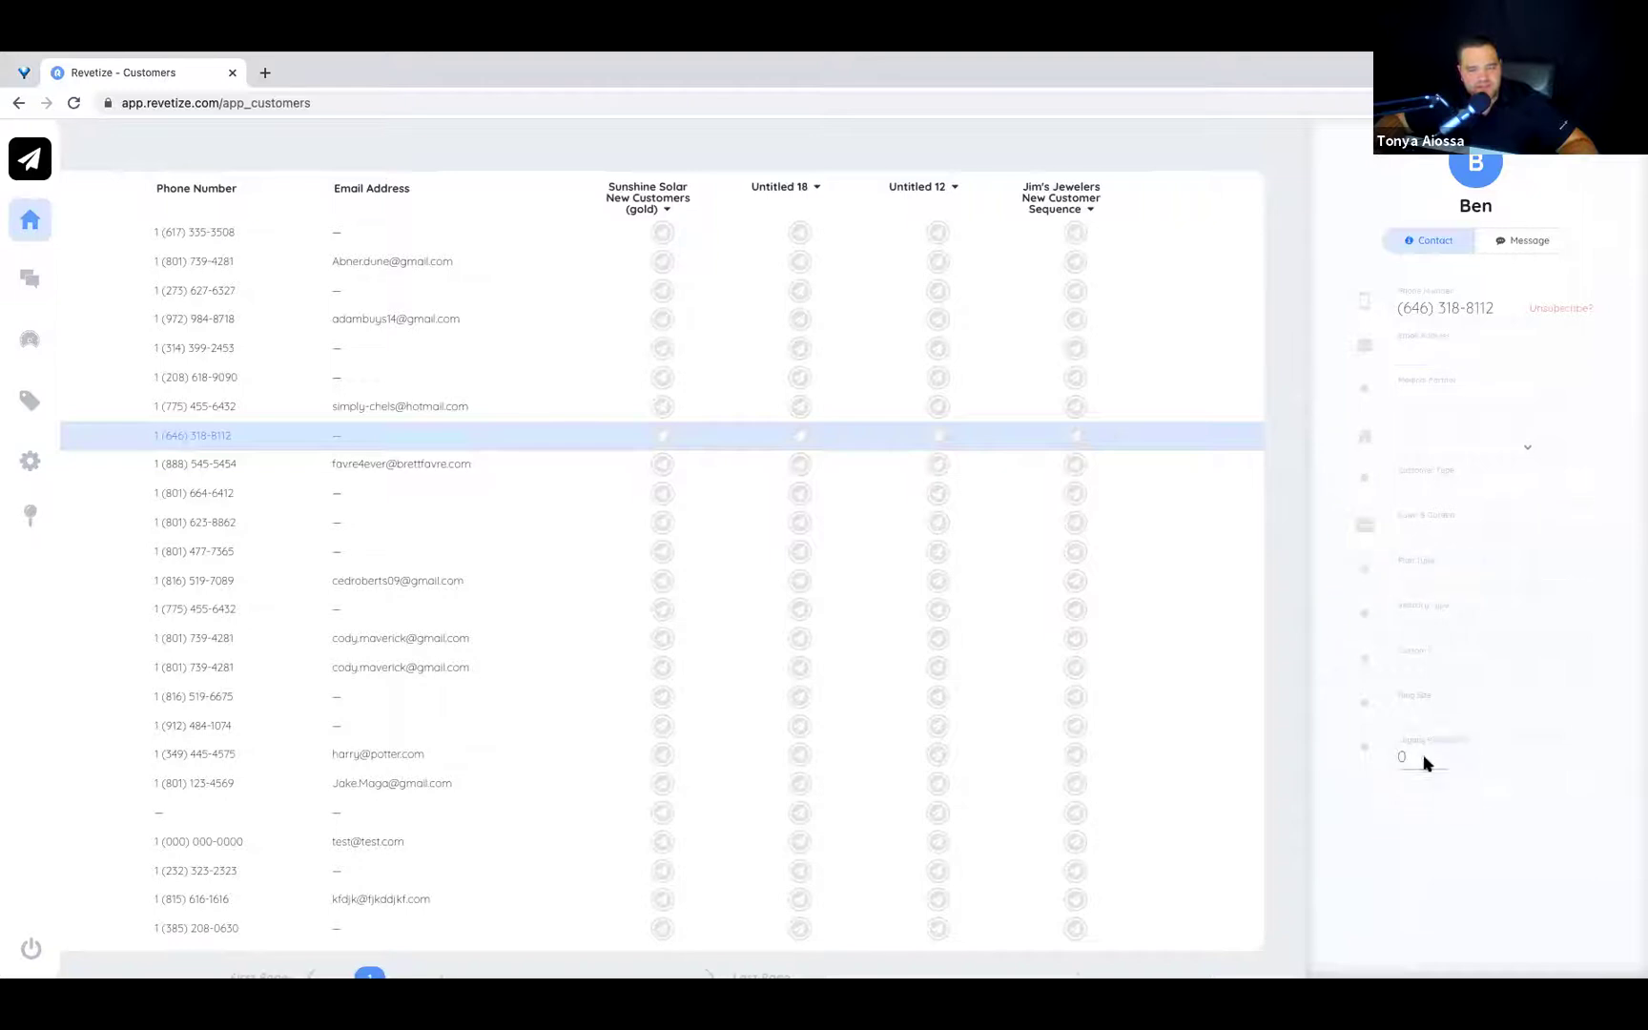
click(1531, 250)
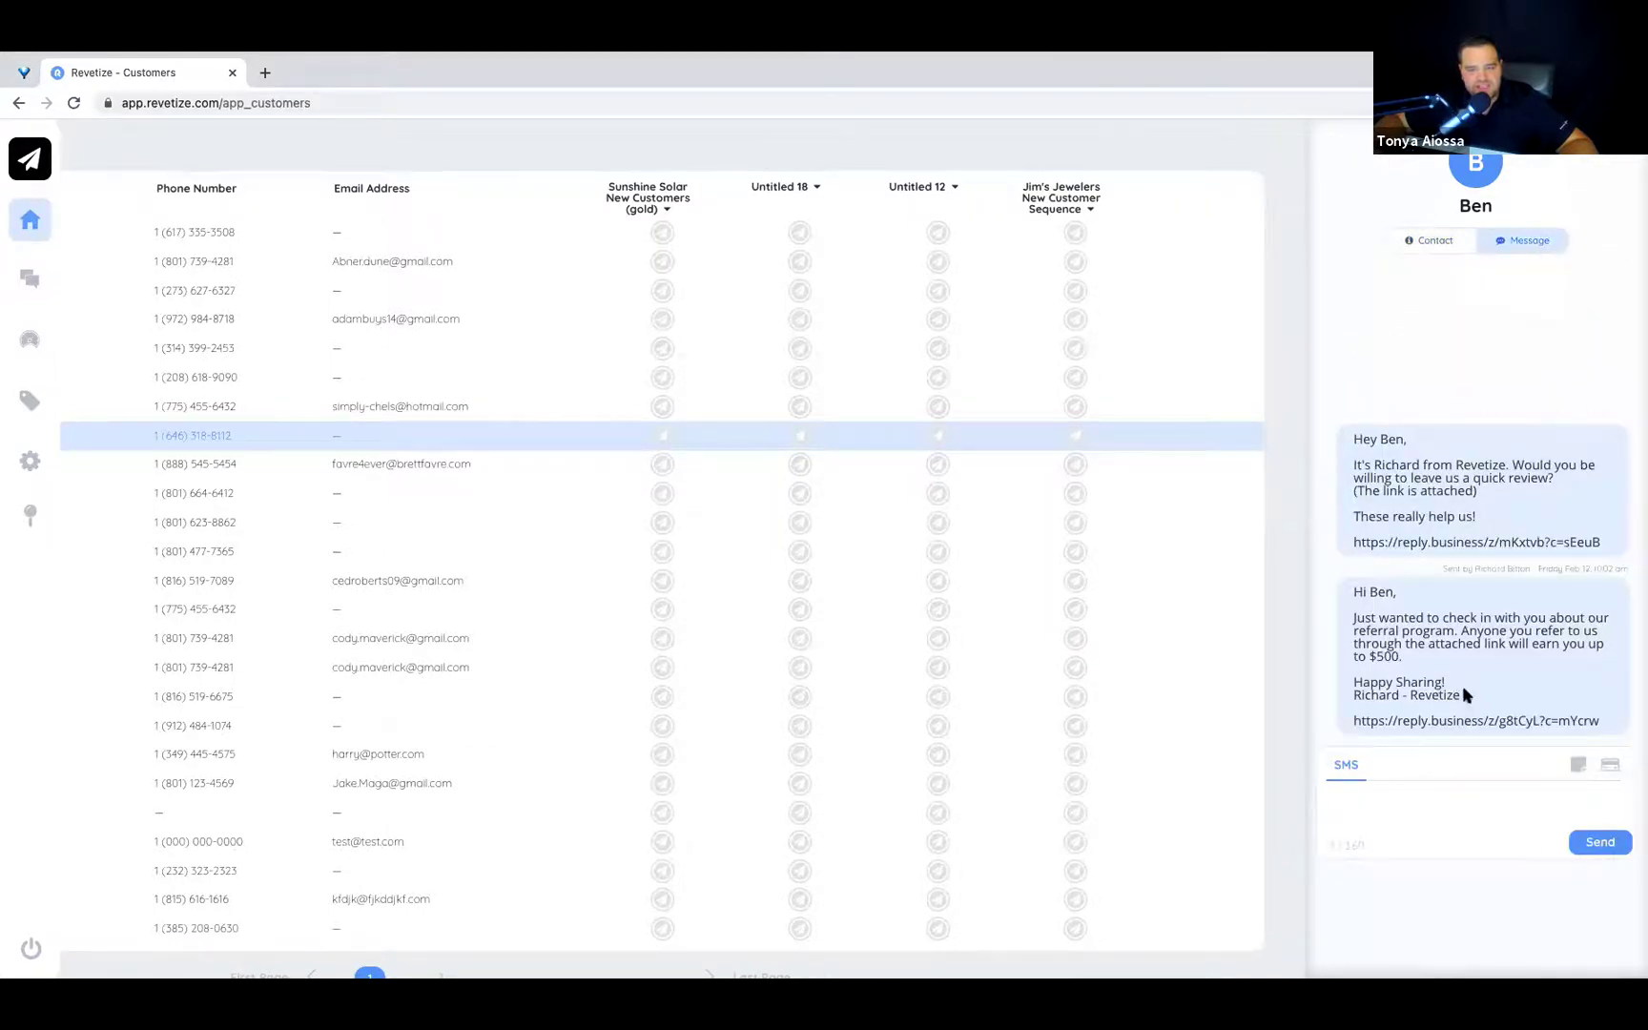
click(1429, 244)
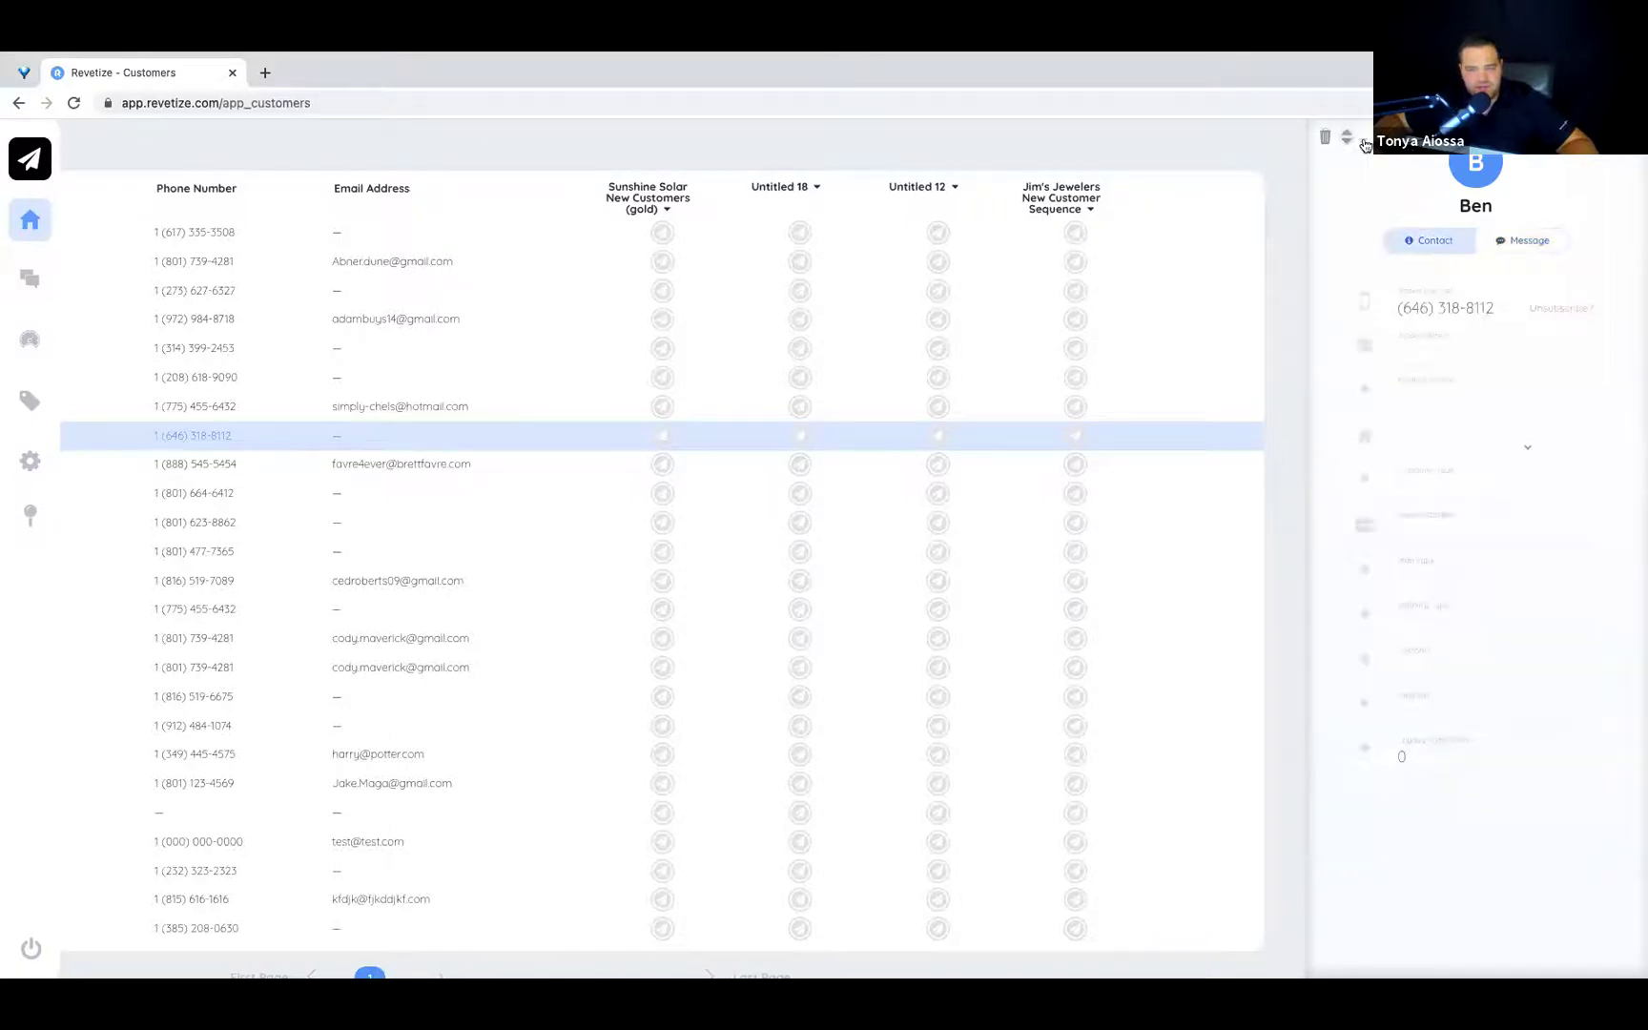
click(545, 439)
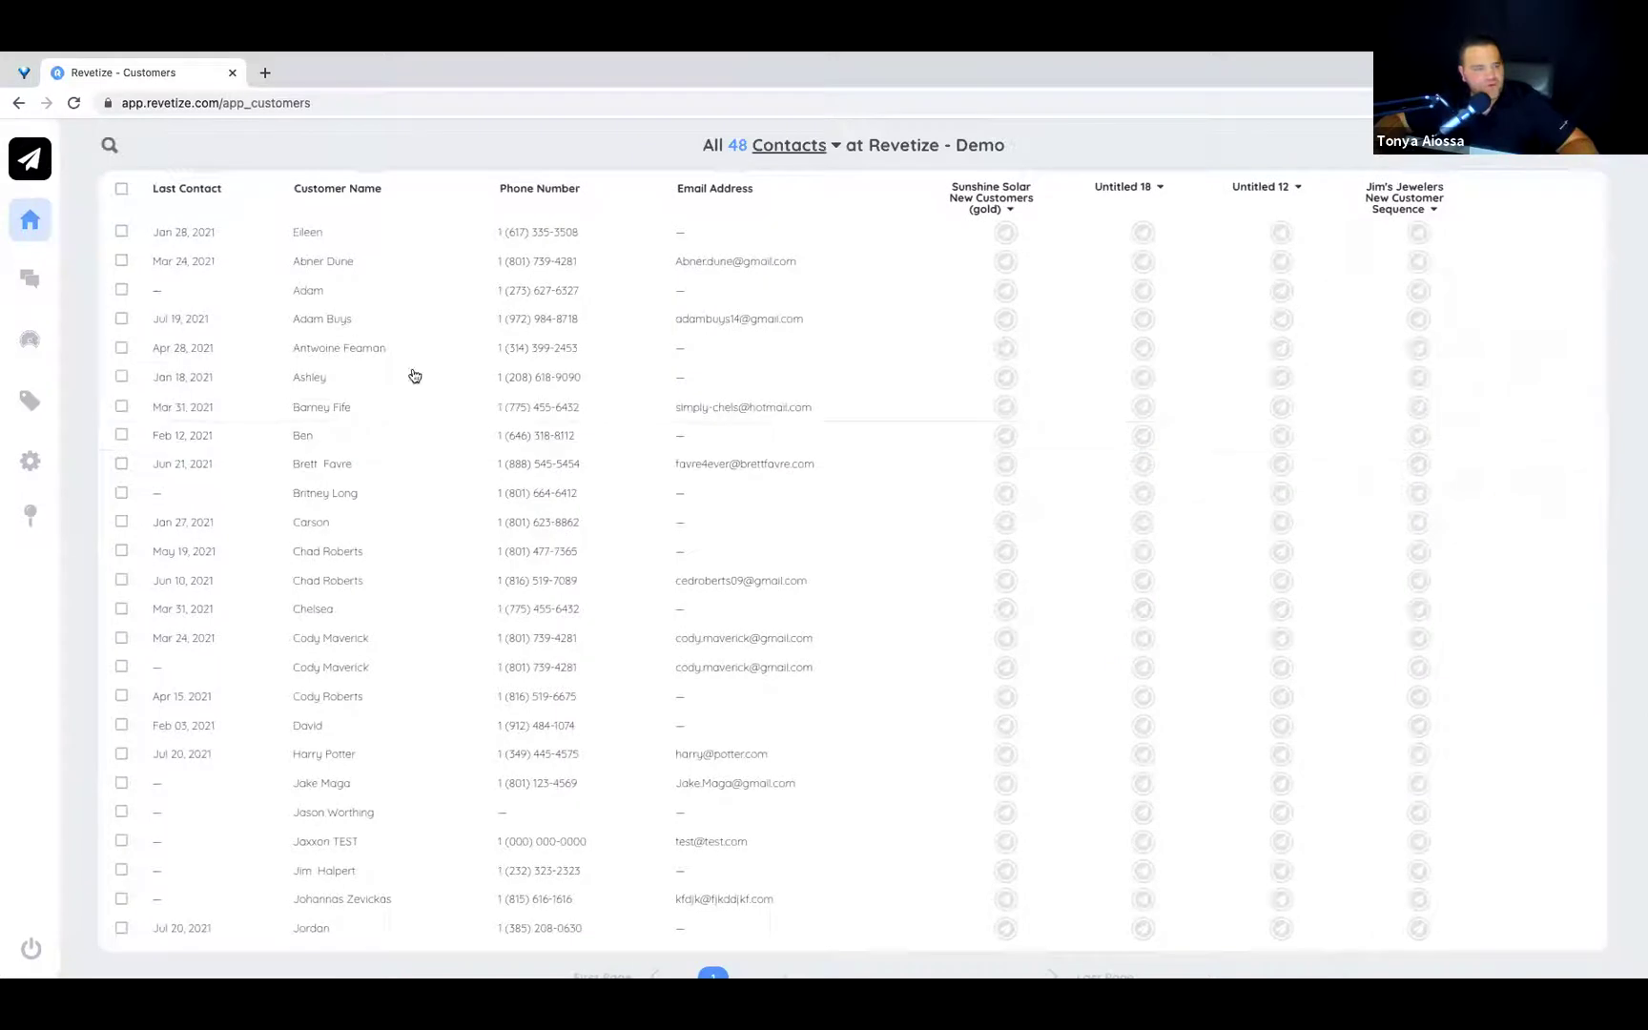
click(31, 276)
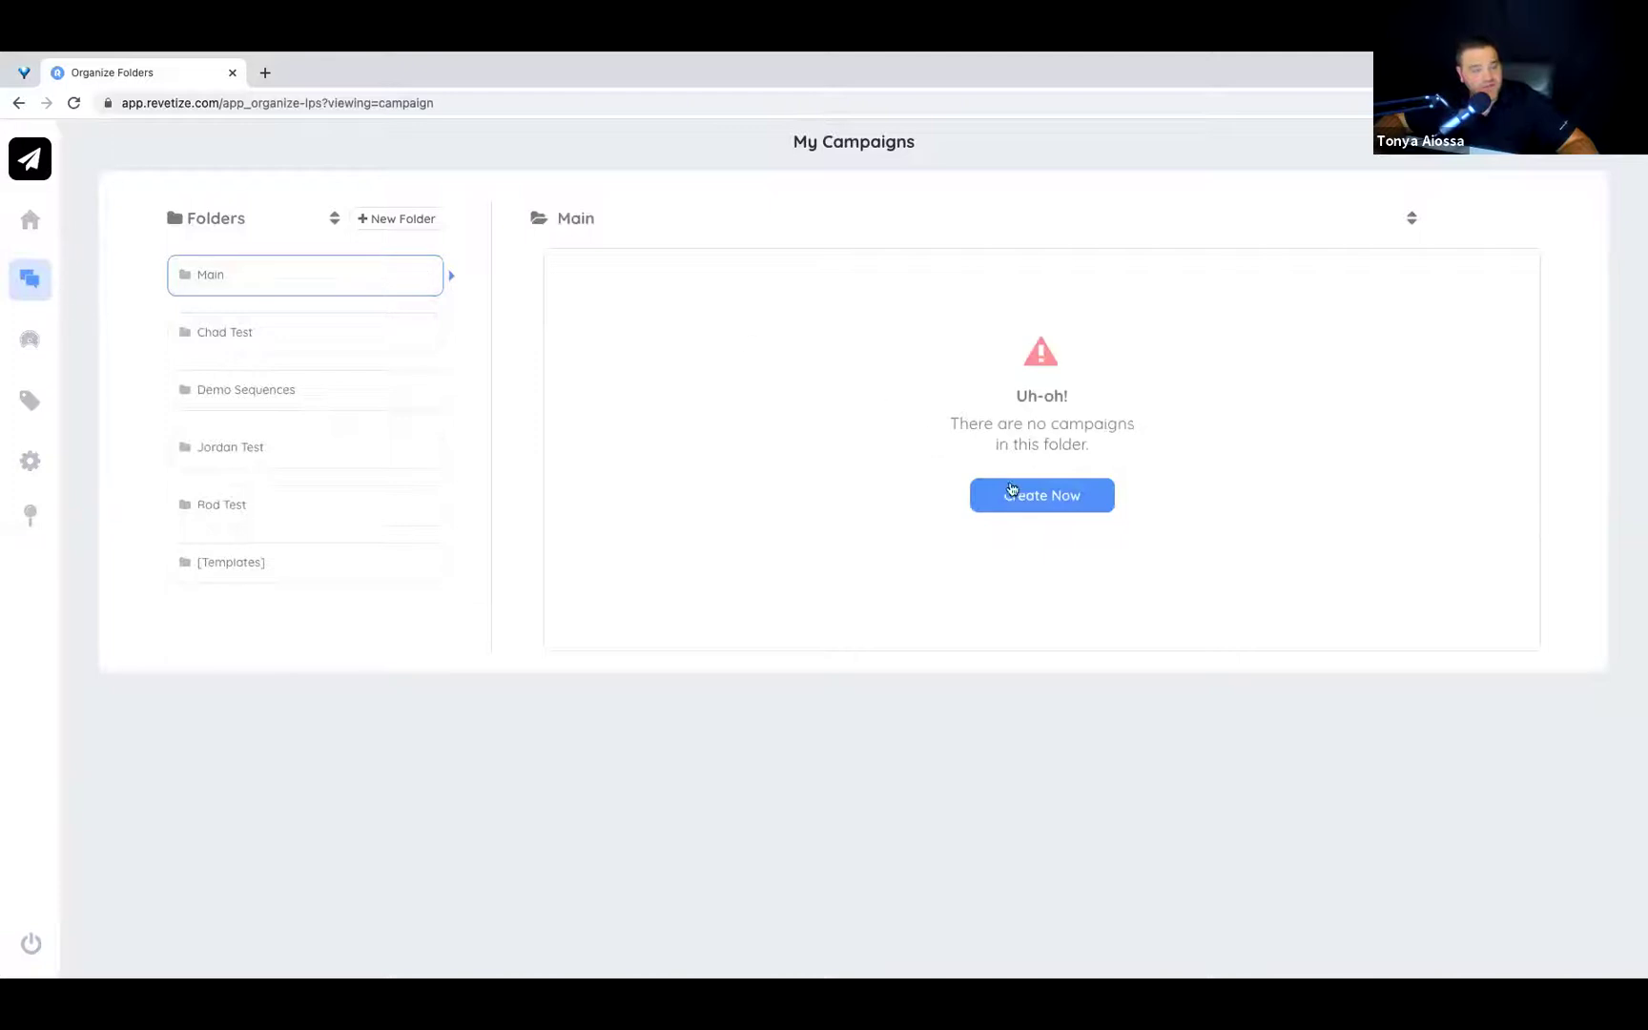
Create campaign Untitled 13 from scratch, keeping step 1 as Text, and start its message.
click(1015, 491)
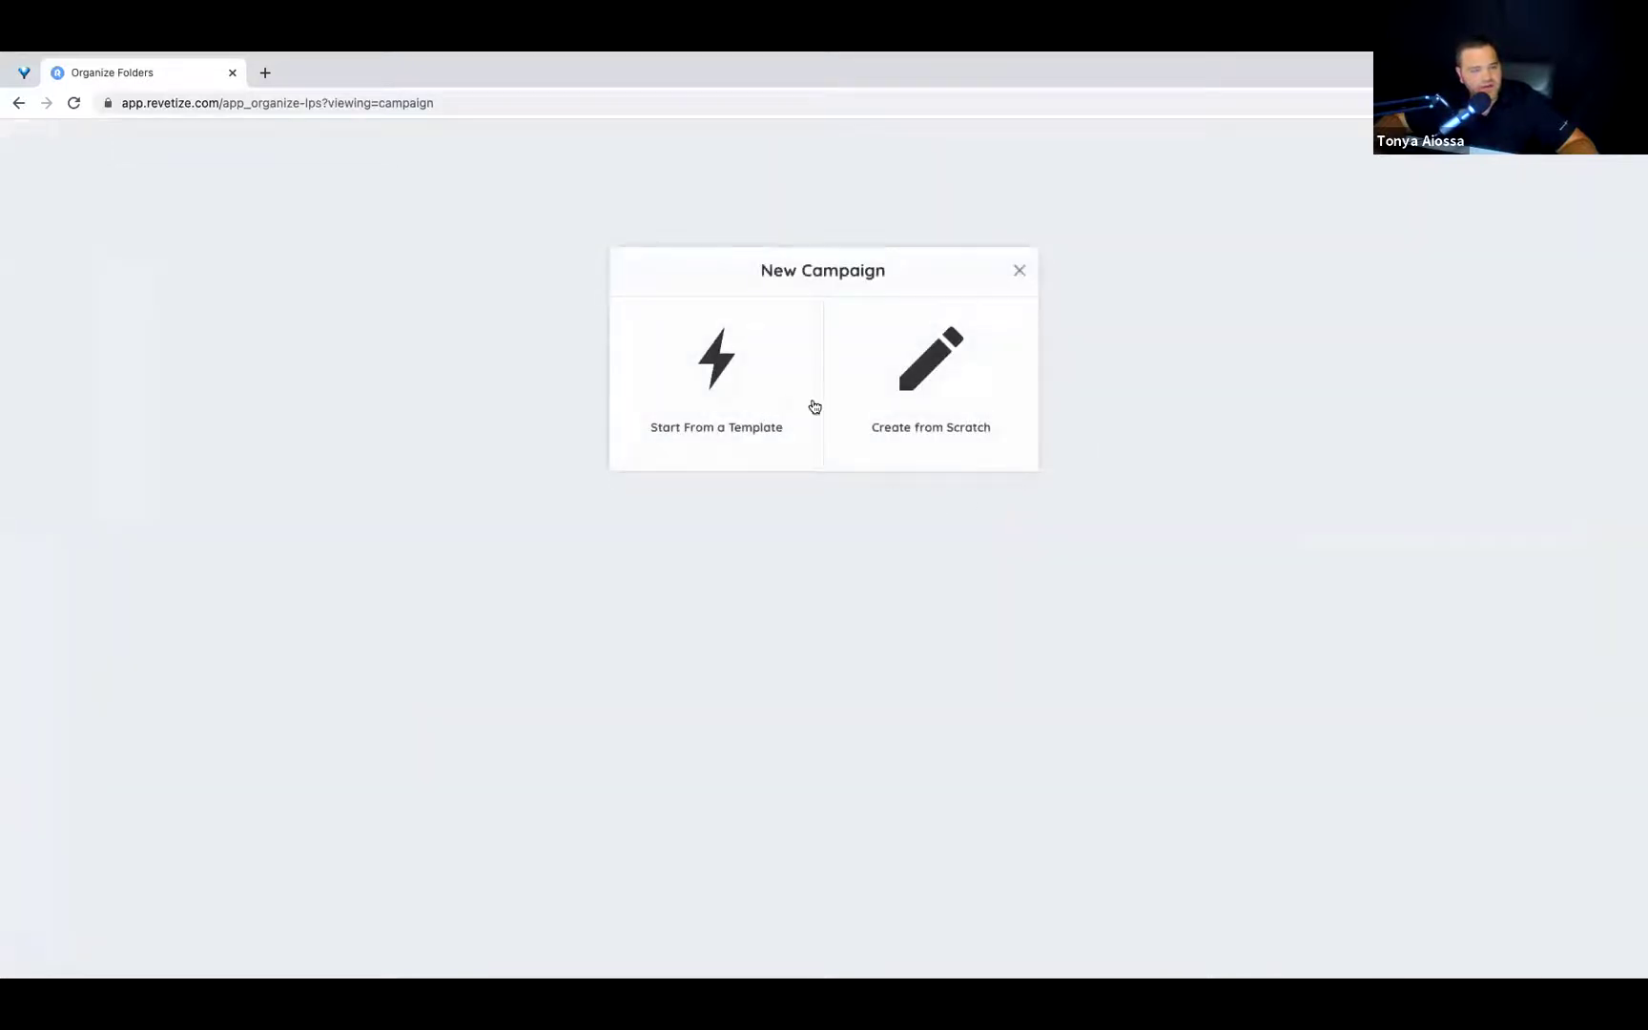
click(958, 399)
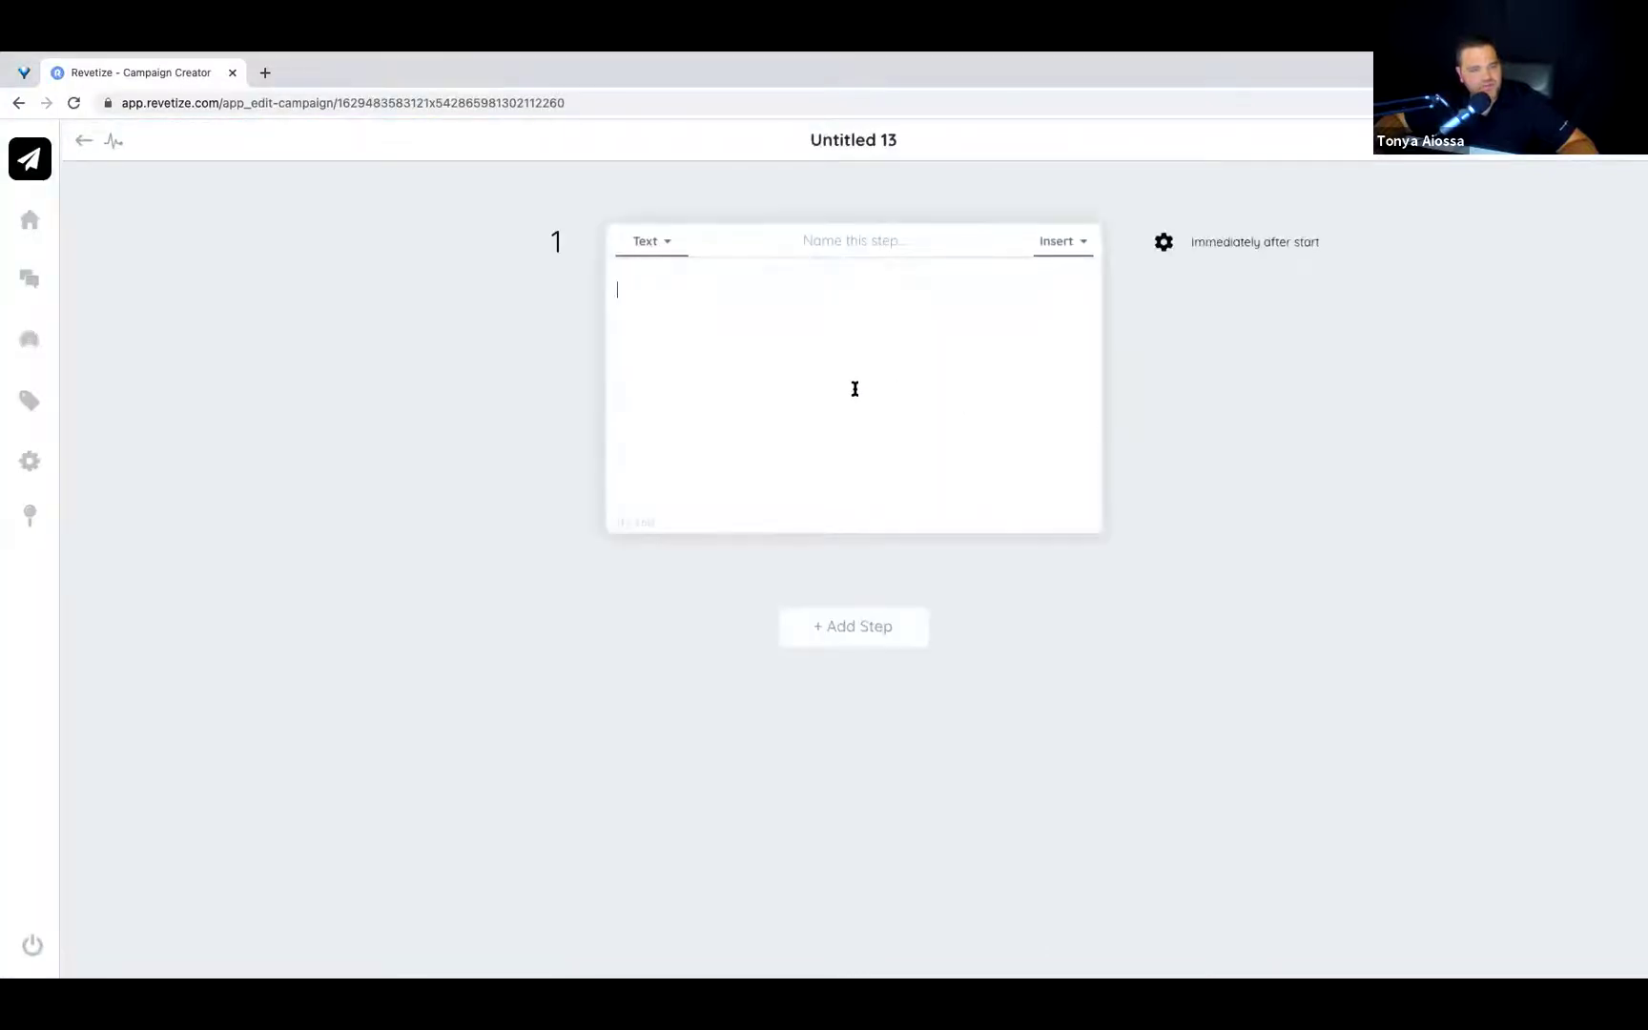
click(648, 242)
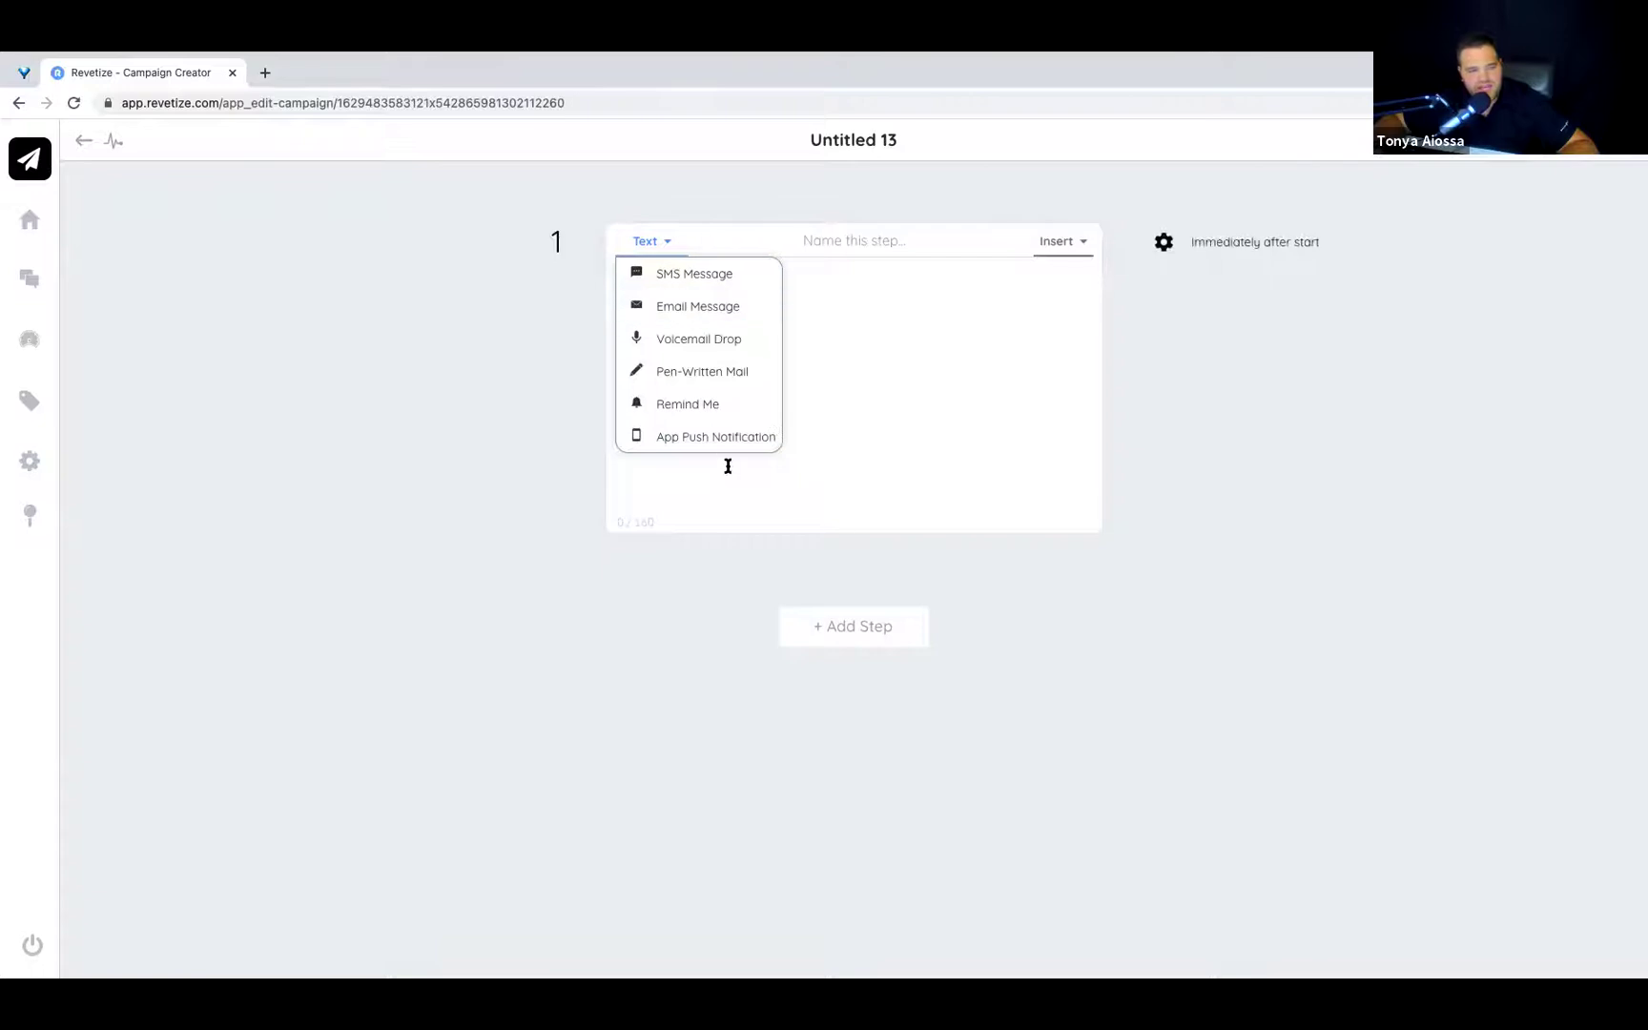
click(870, 362)
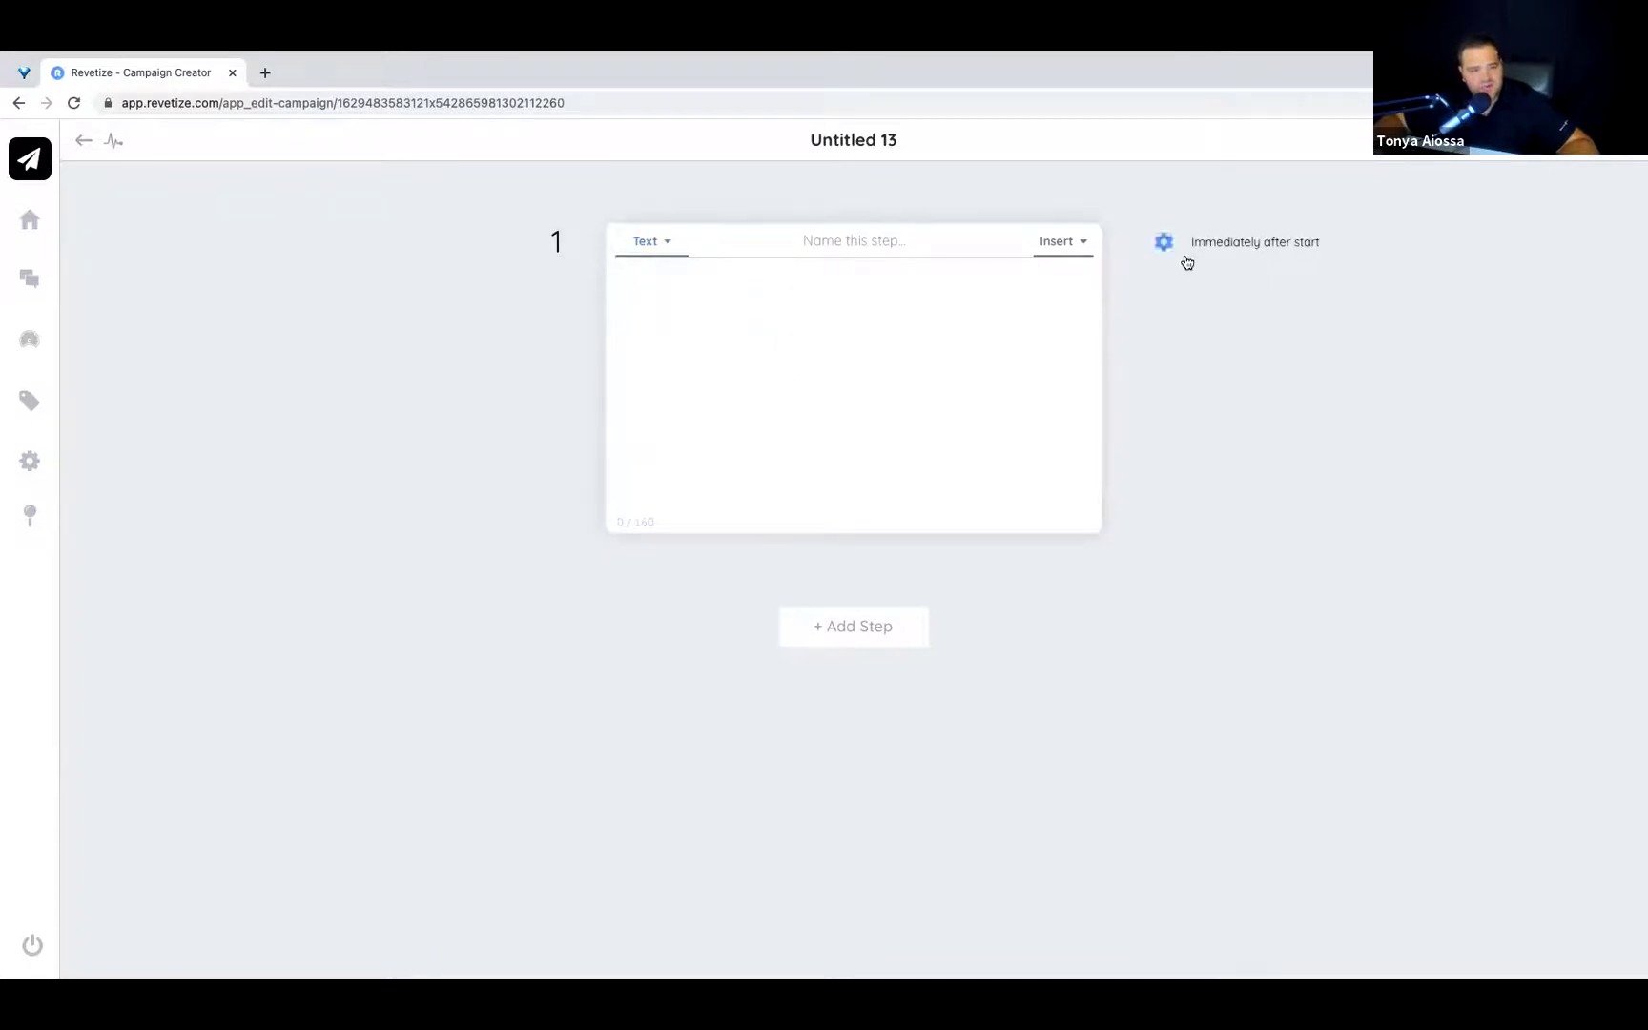
click(1085, 242)
click(881, 387)
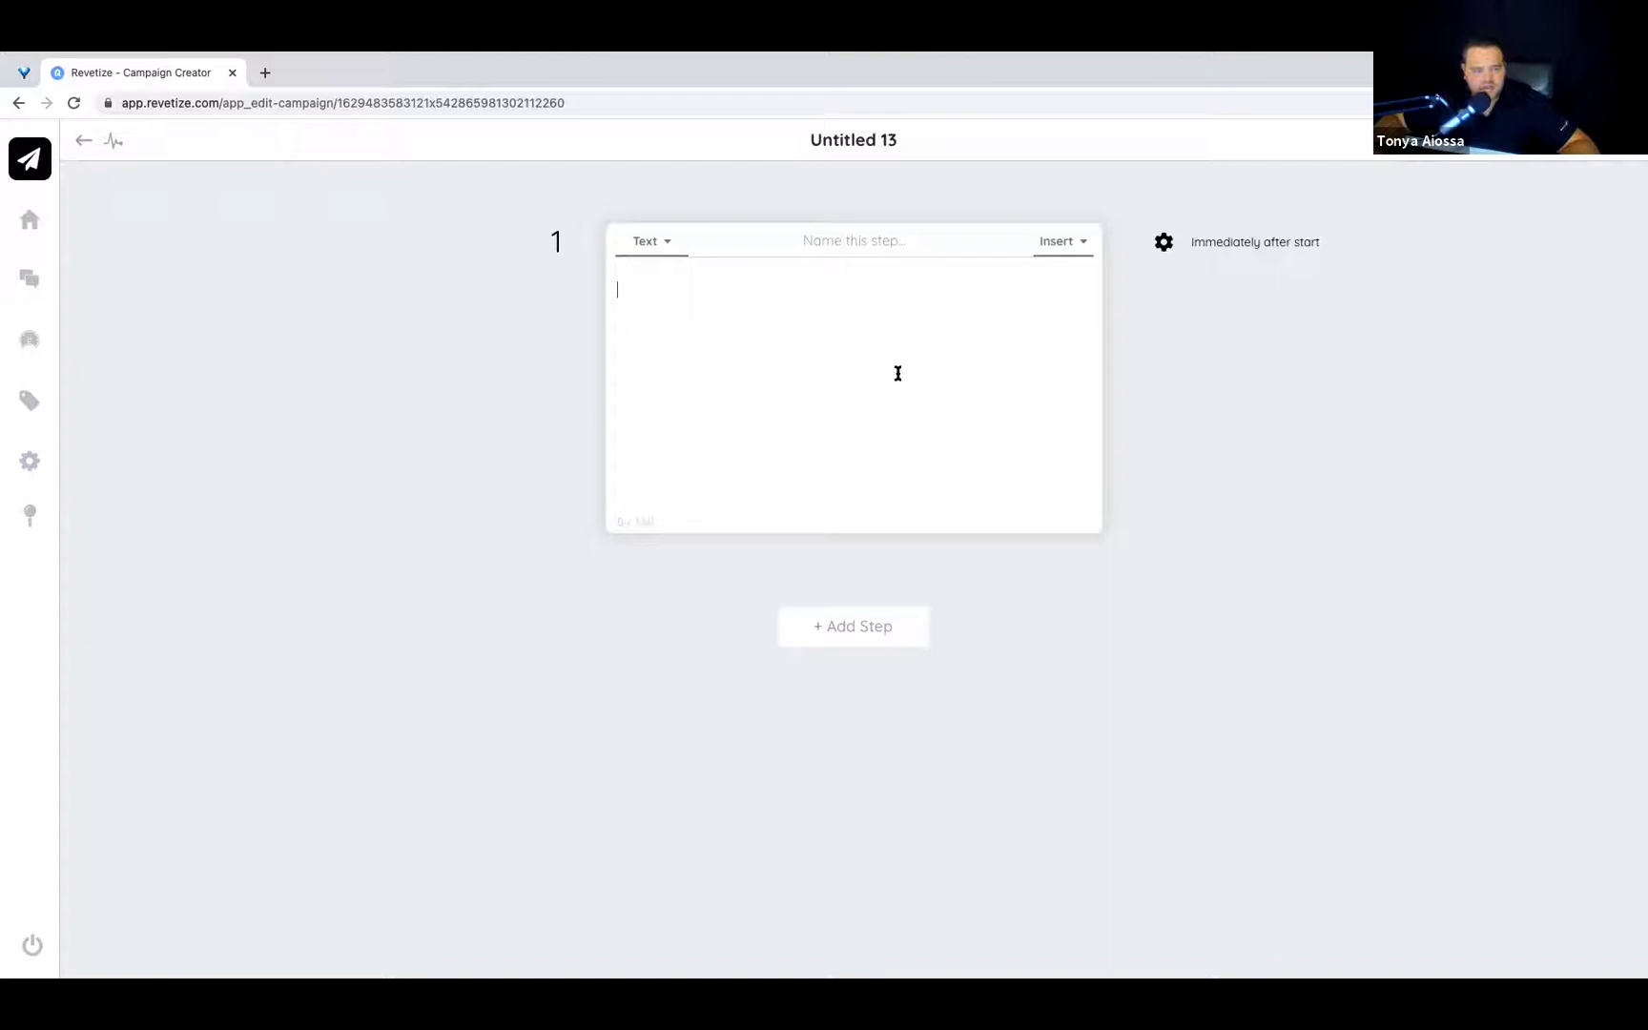
click(1054, 244)
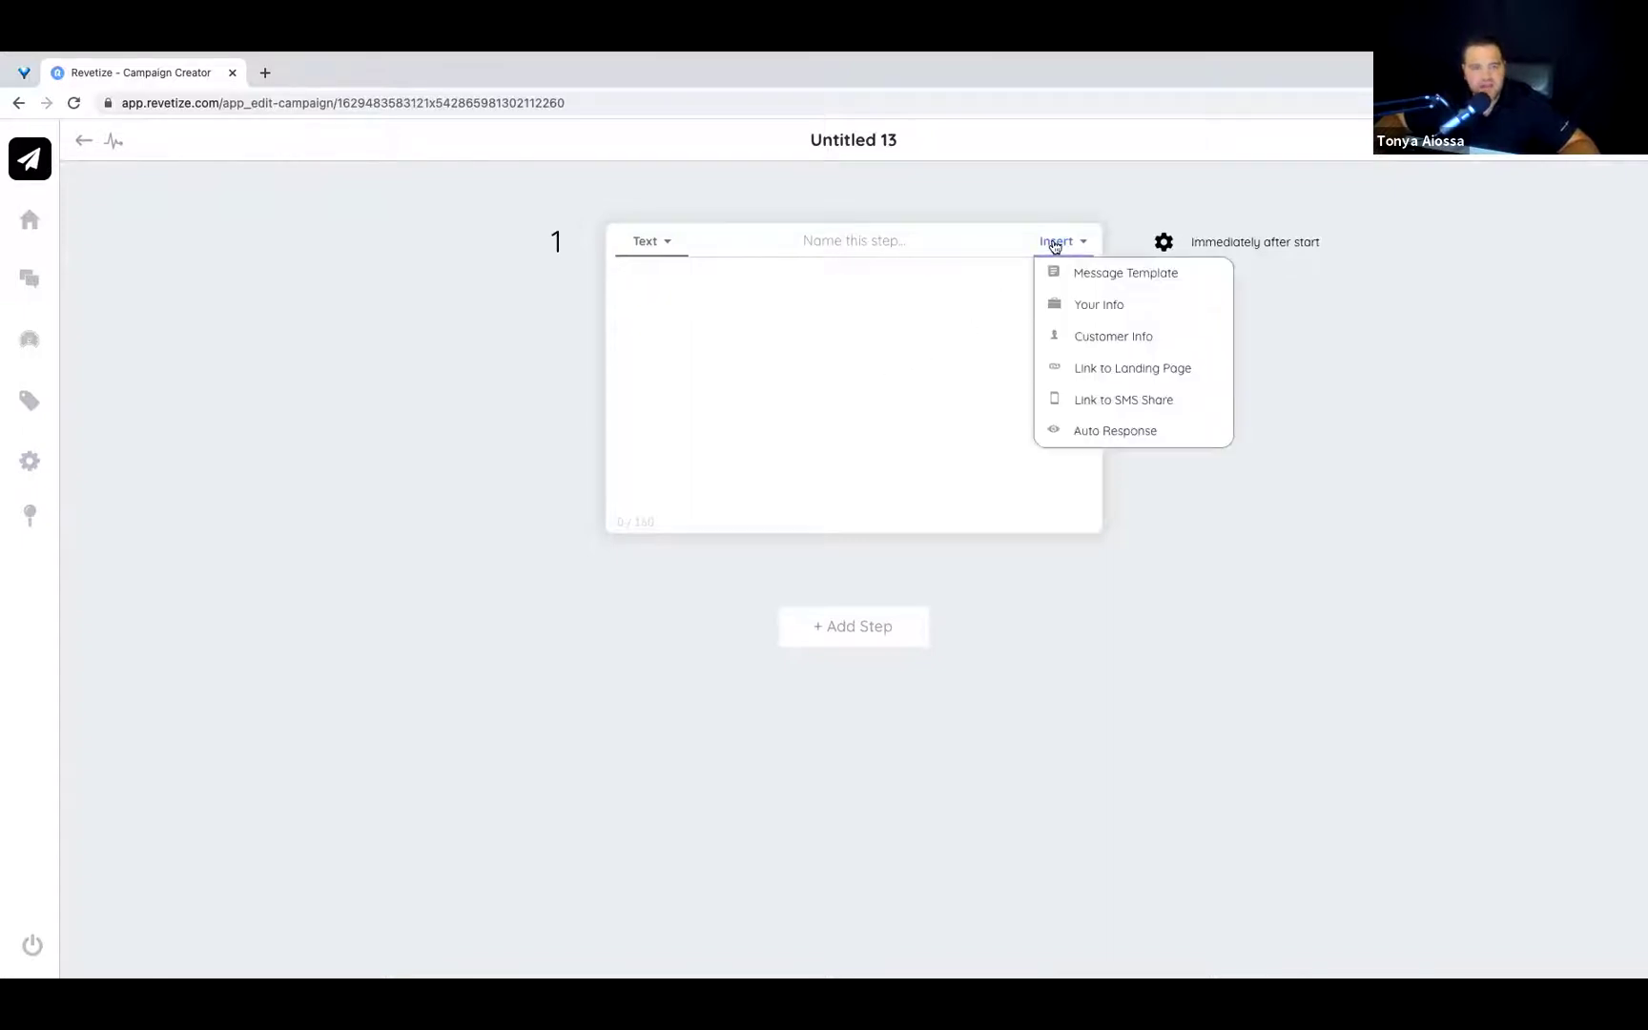
Insert the Review (Short) message template into step 1 and add an empty line below it.
click(1107, 273)
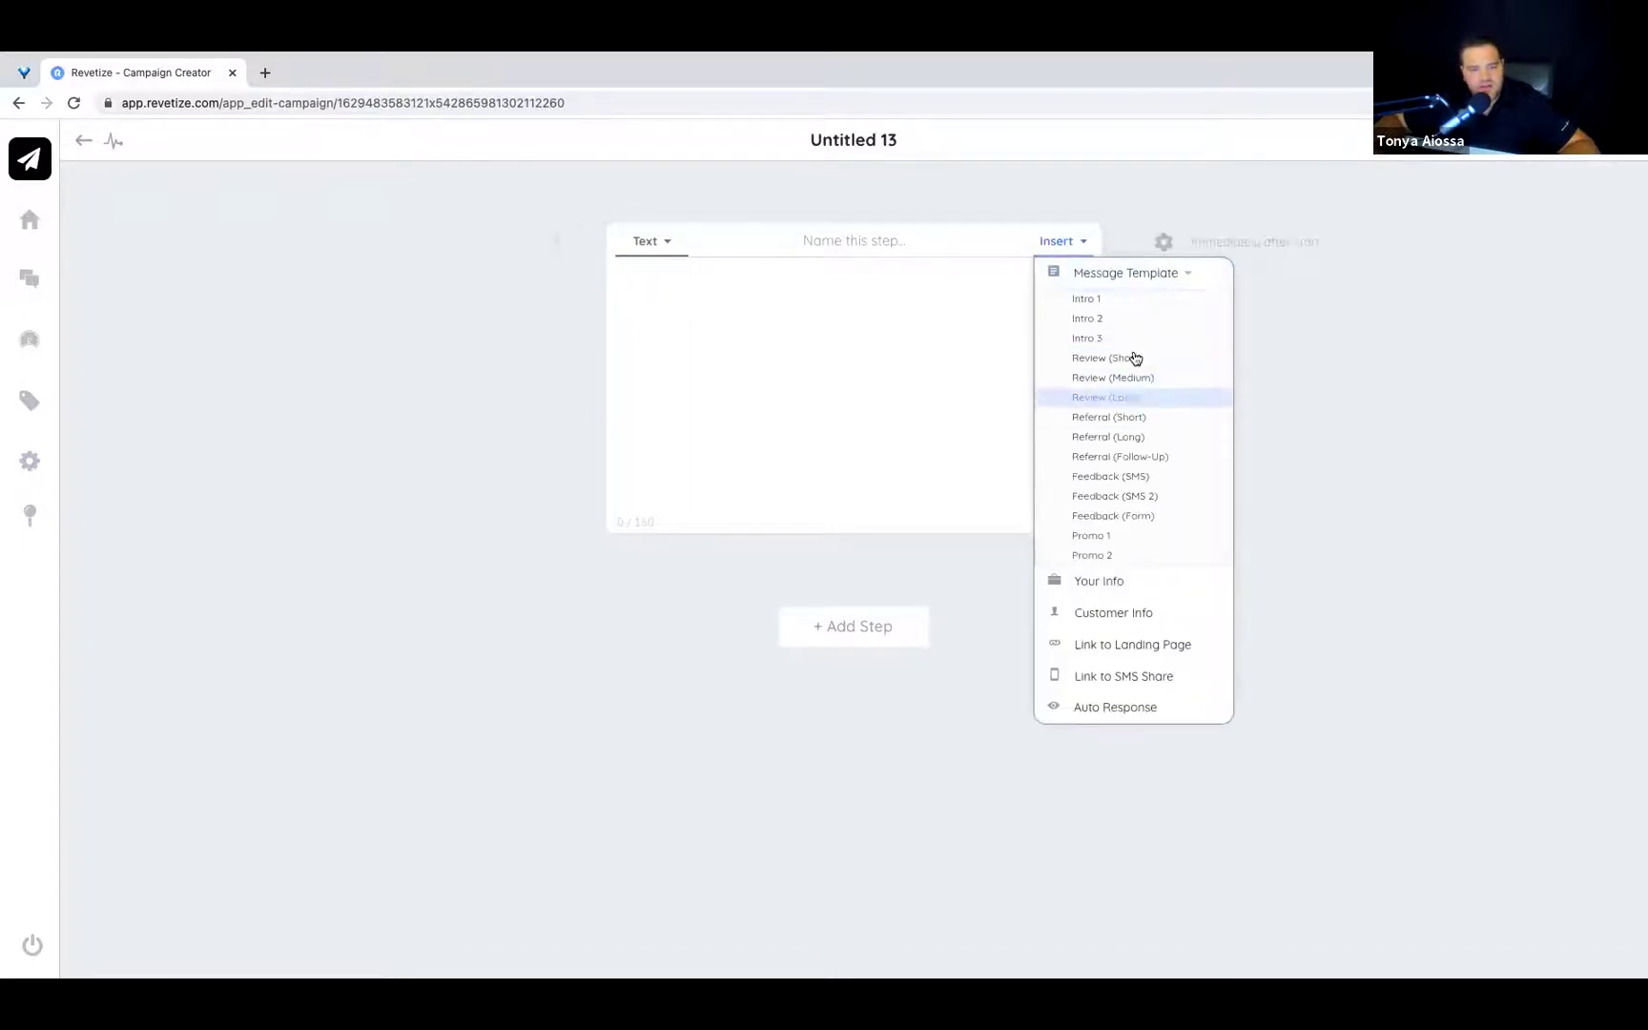
click(1125, 360)
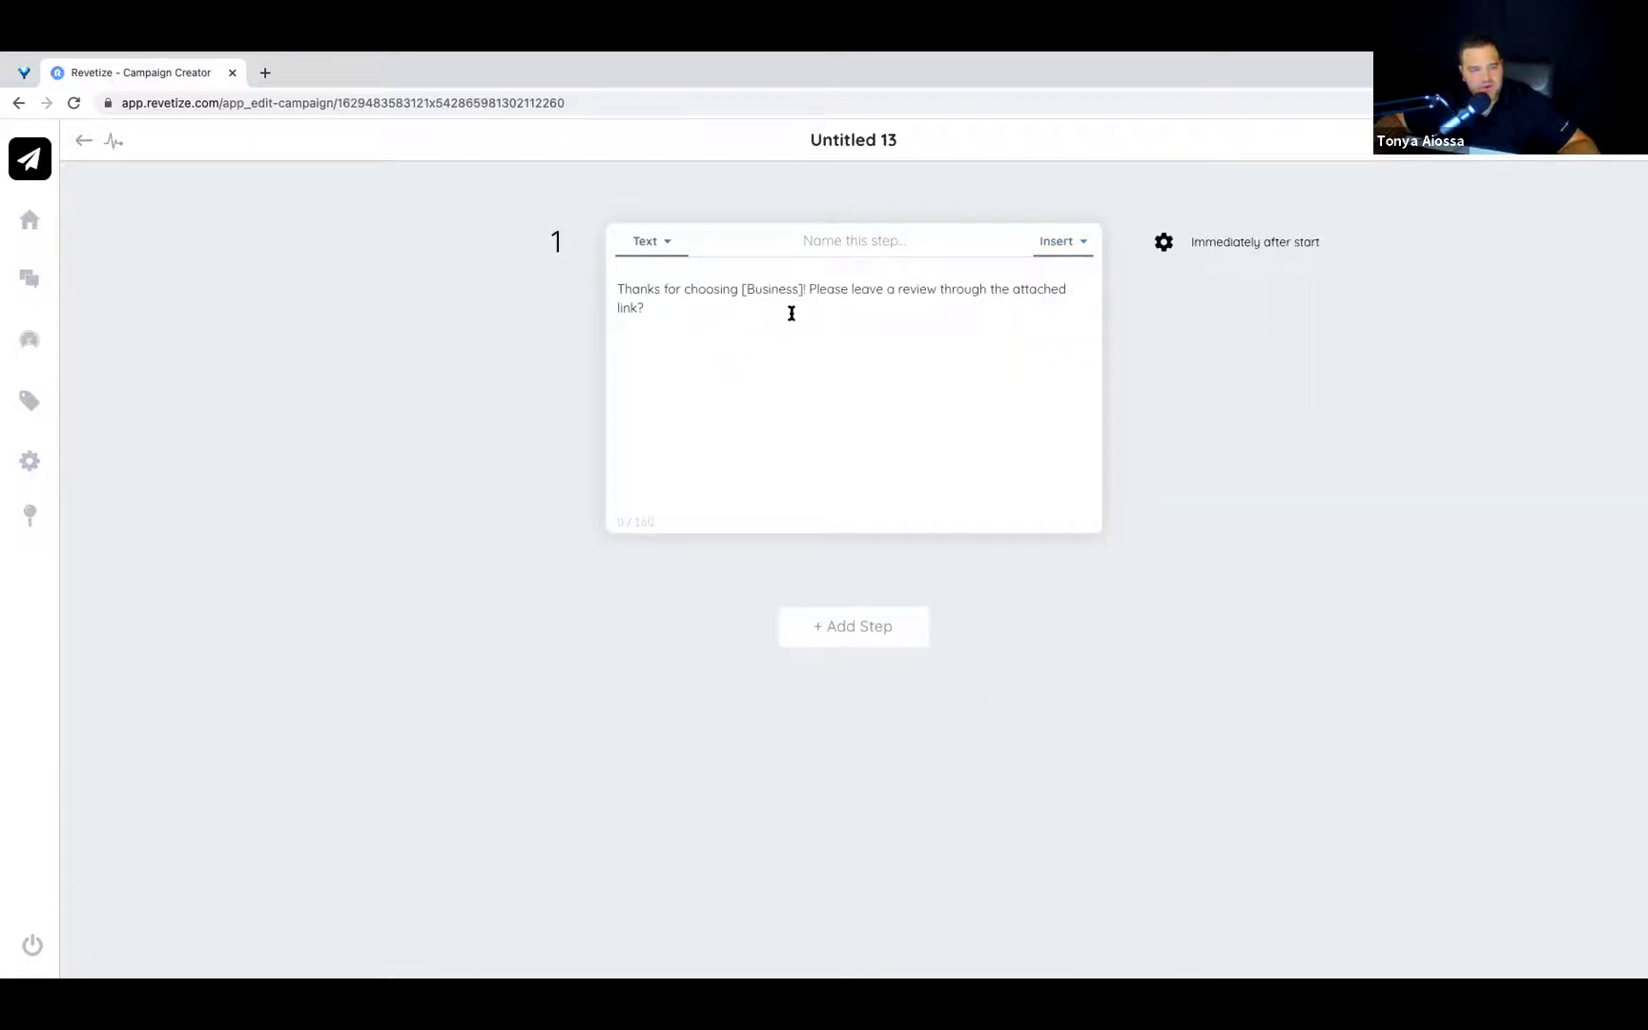
click(700, 390)
drag(676, 307, 618, 278)
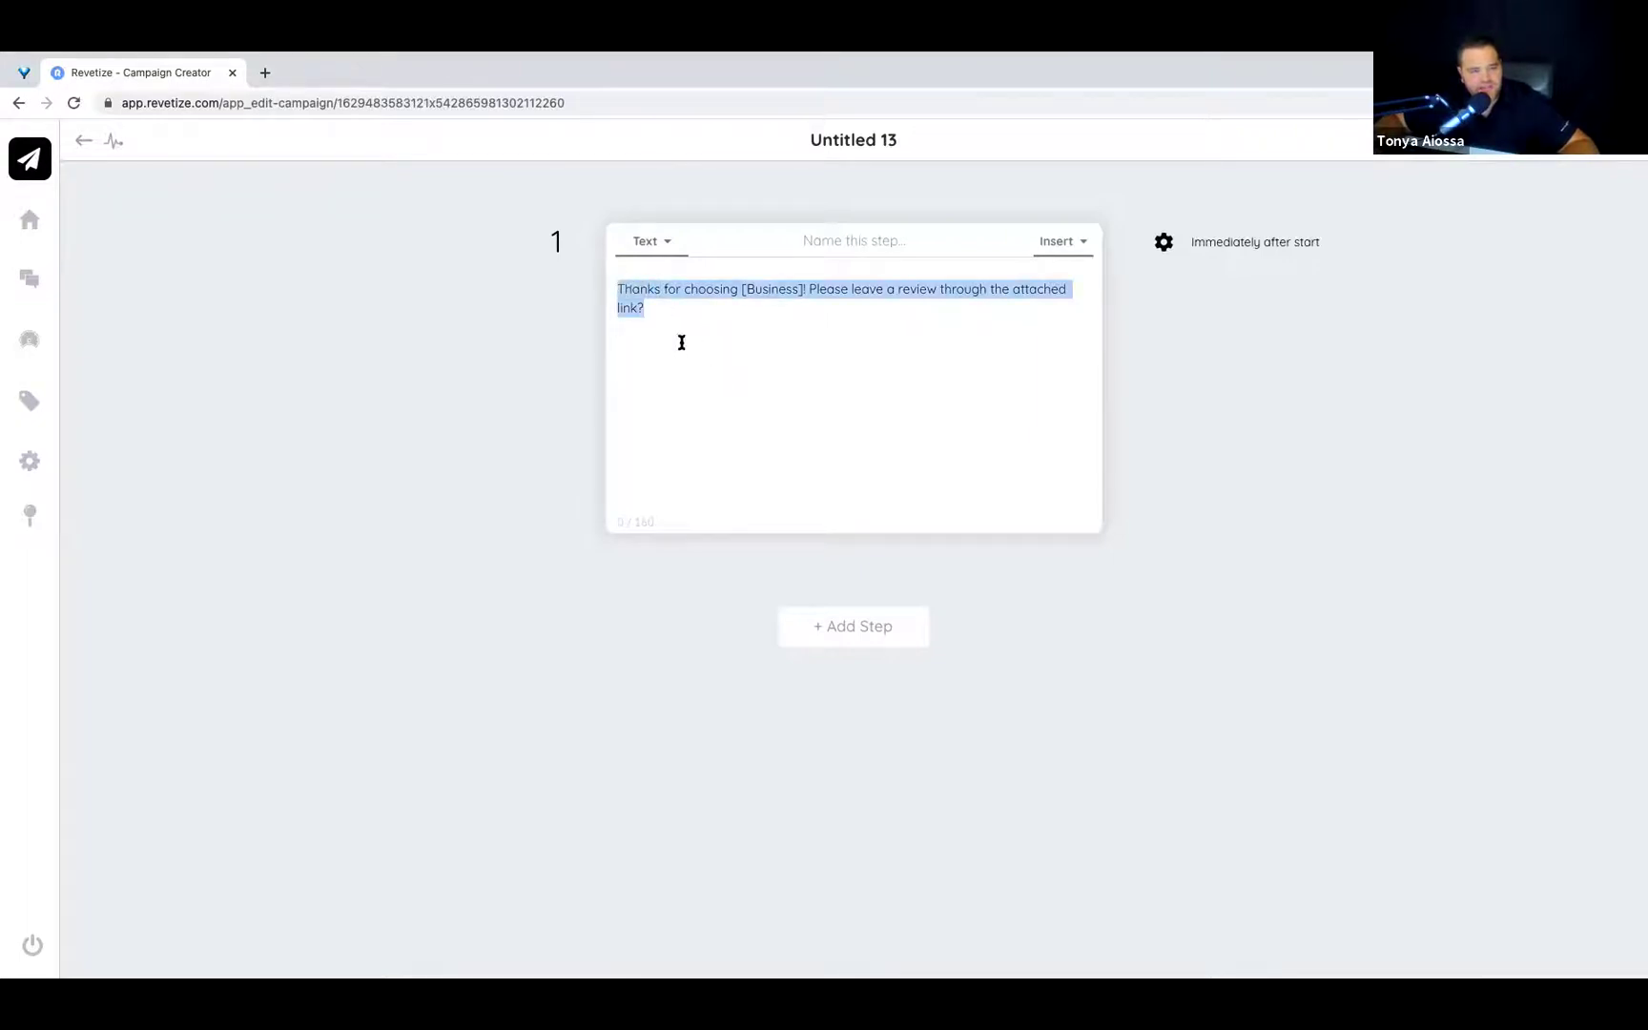
click(681, 343)
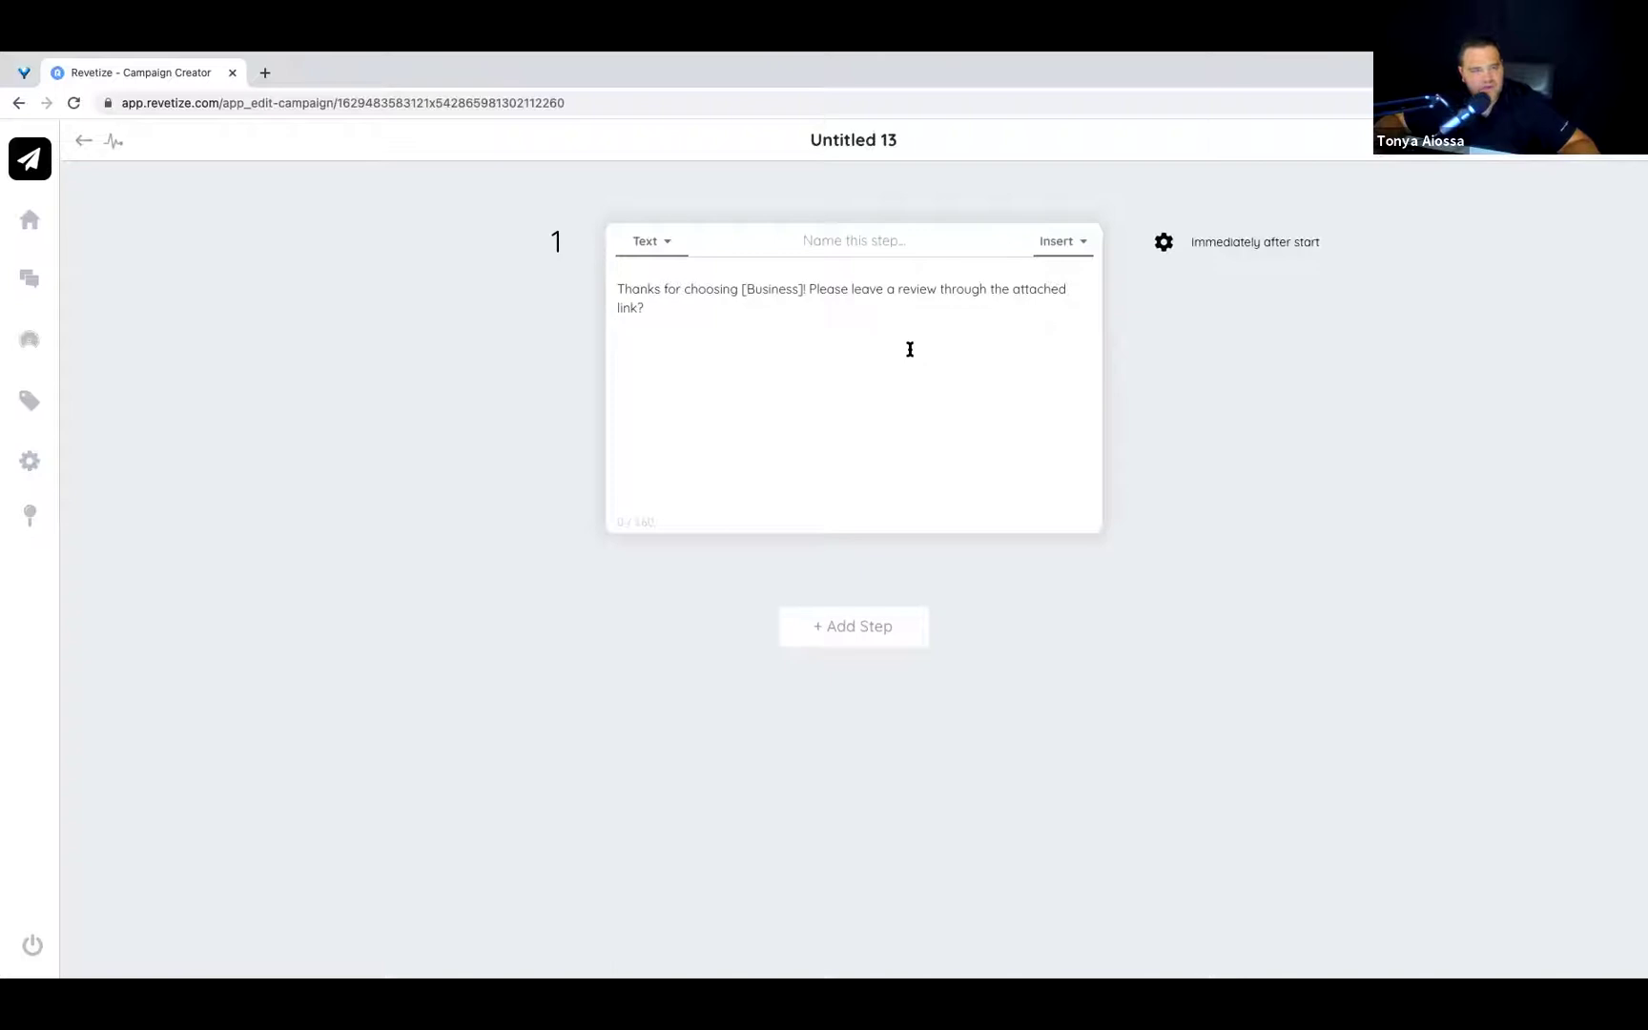
Add a landing page link on the new line and open that landing page for editing.
click(1083, 246)
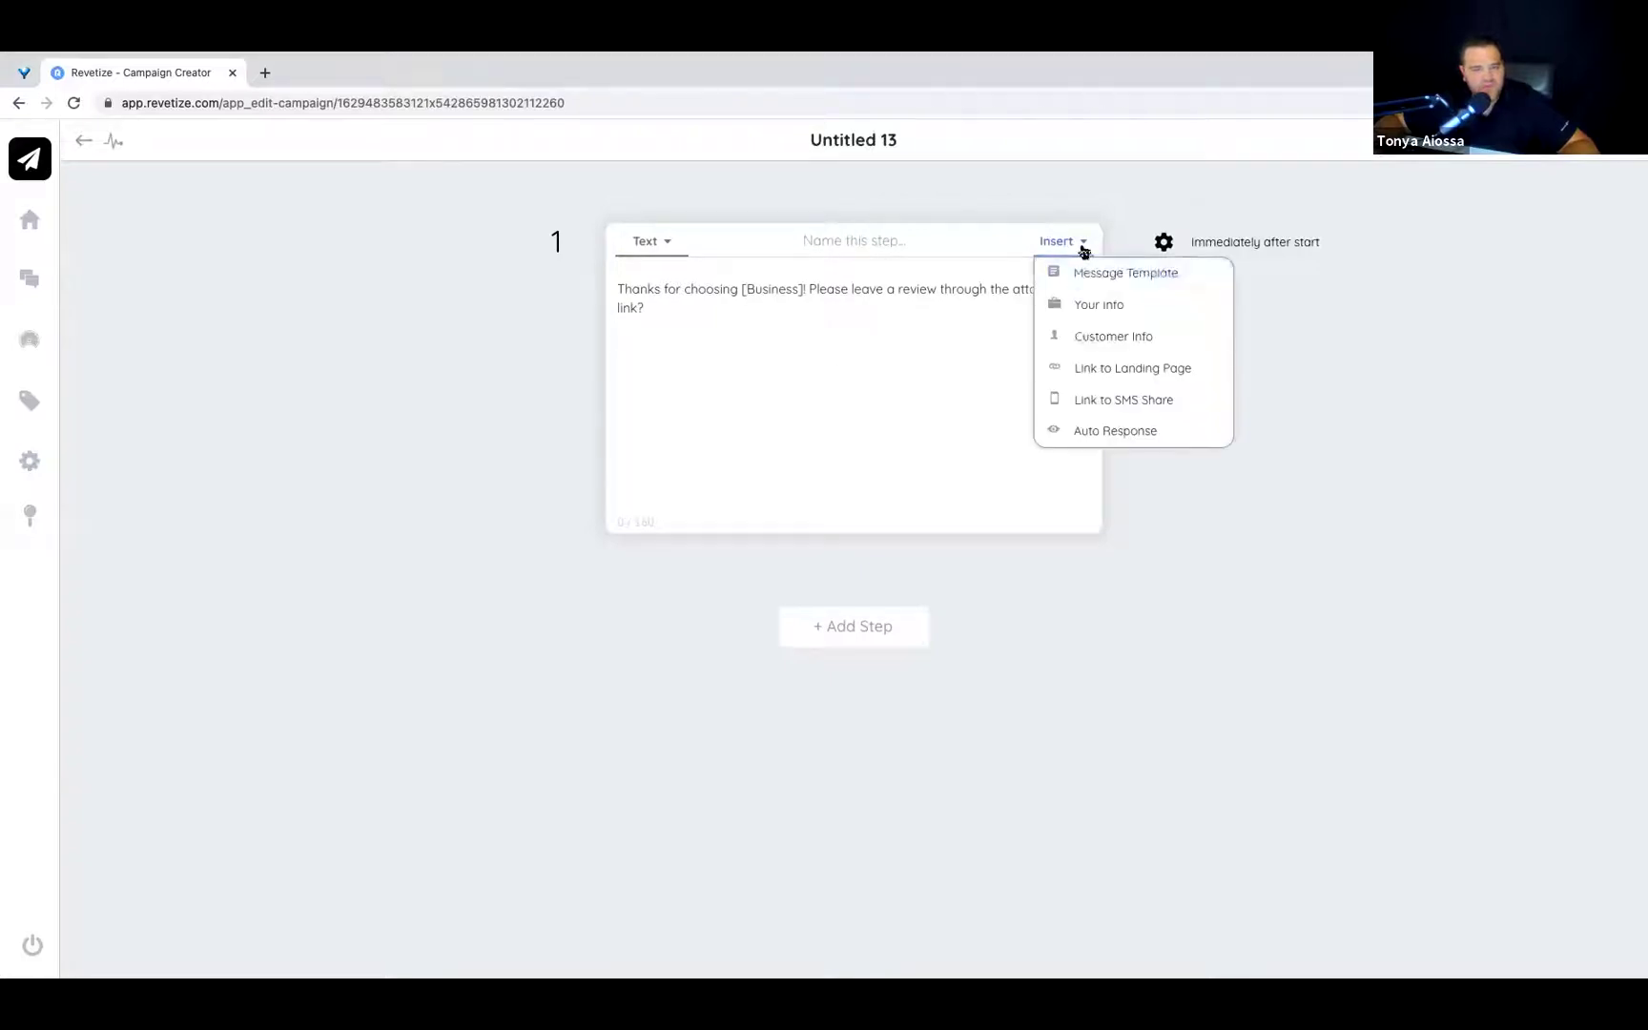
click(1083, 367)
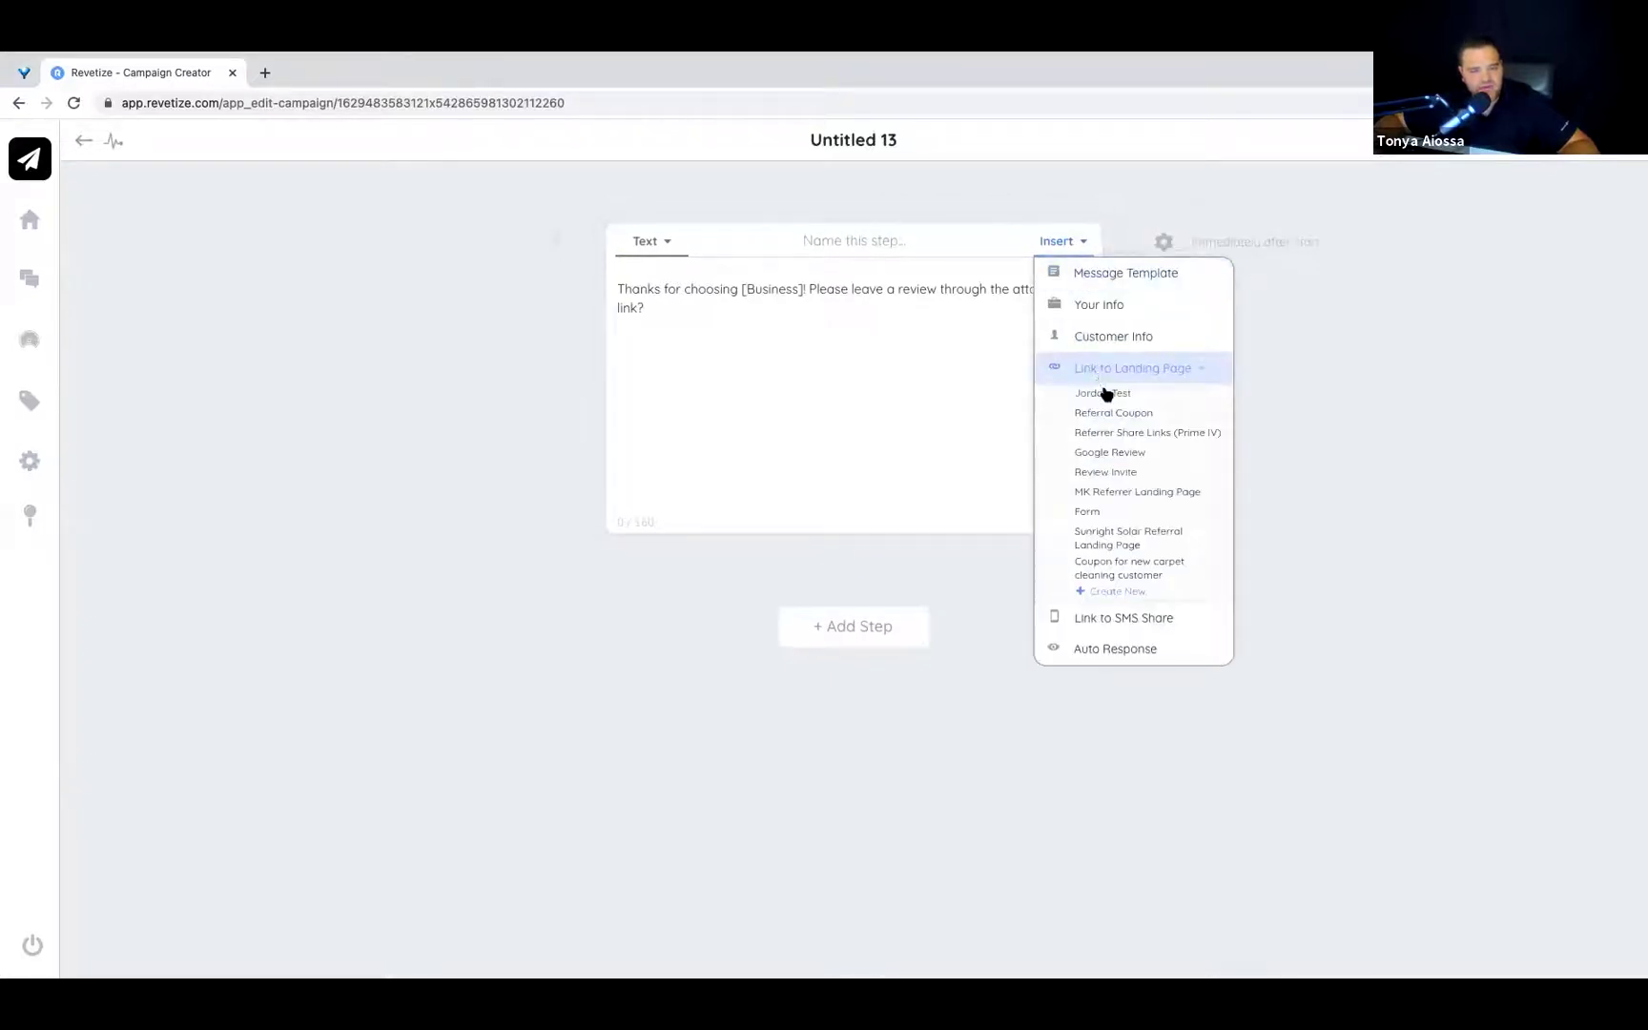
click(1127, 575)
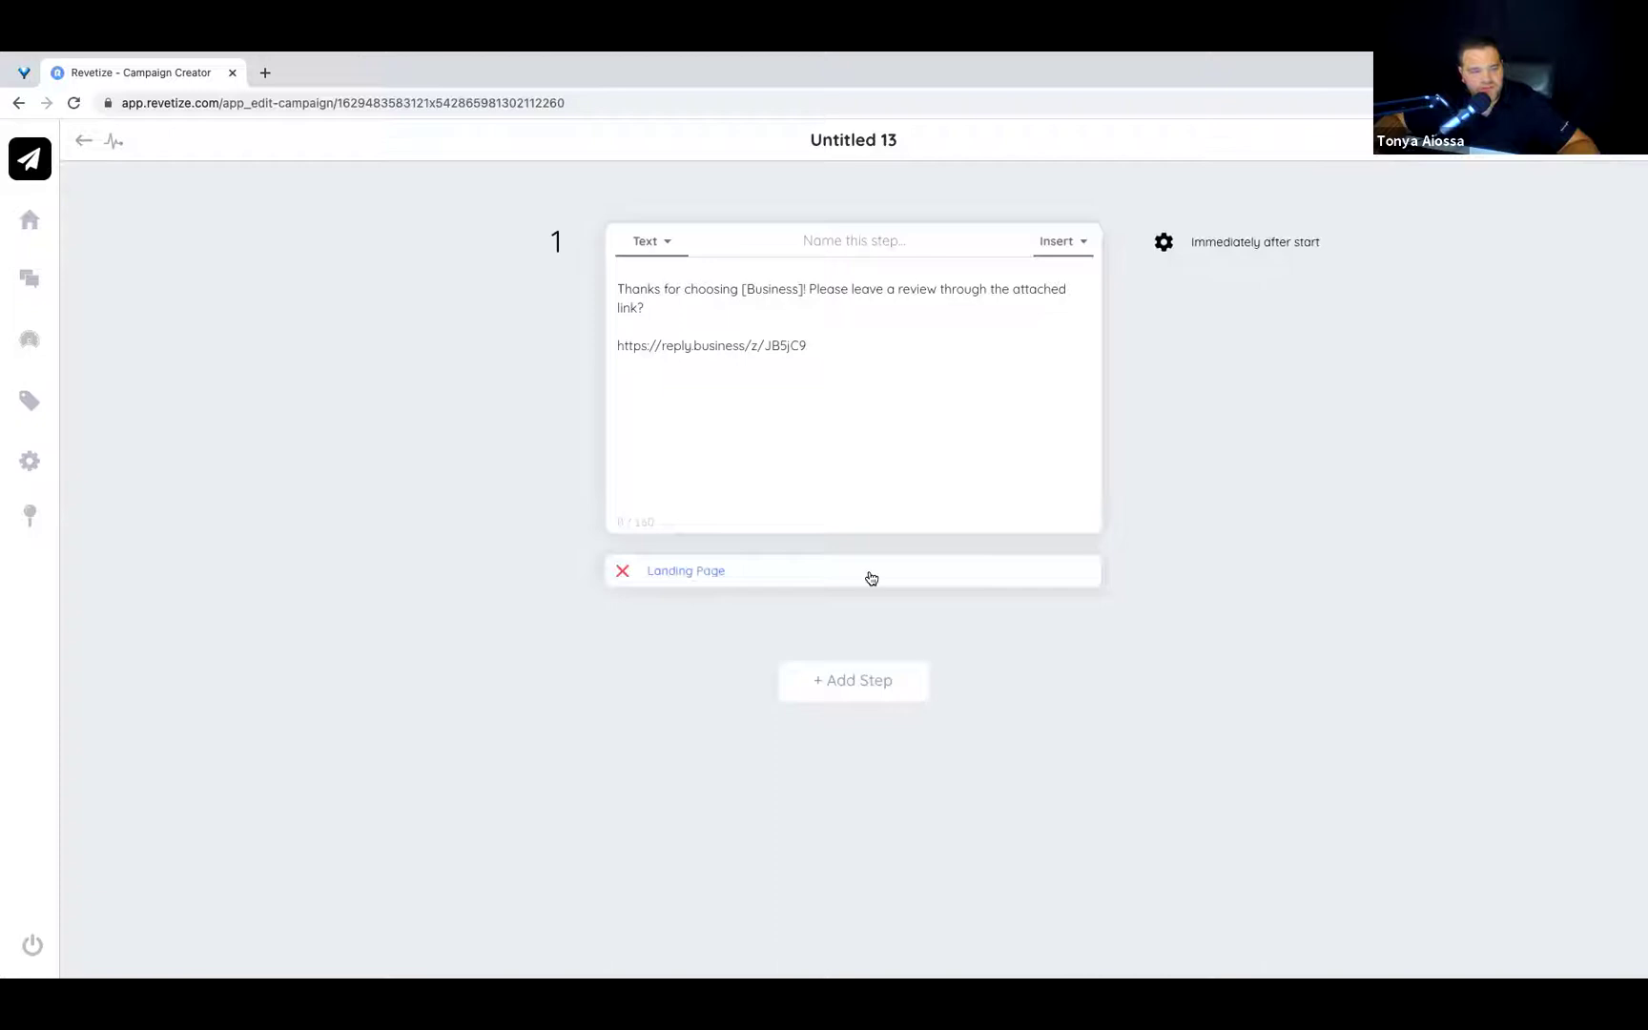
click(868, 574)
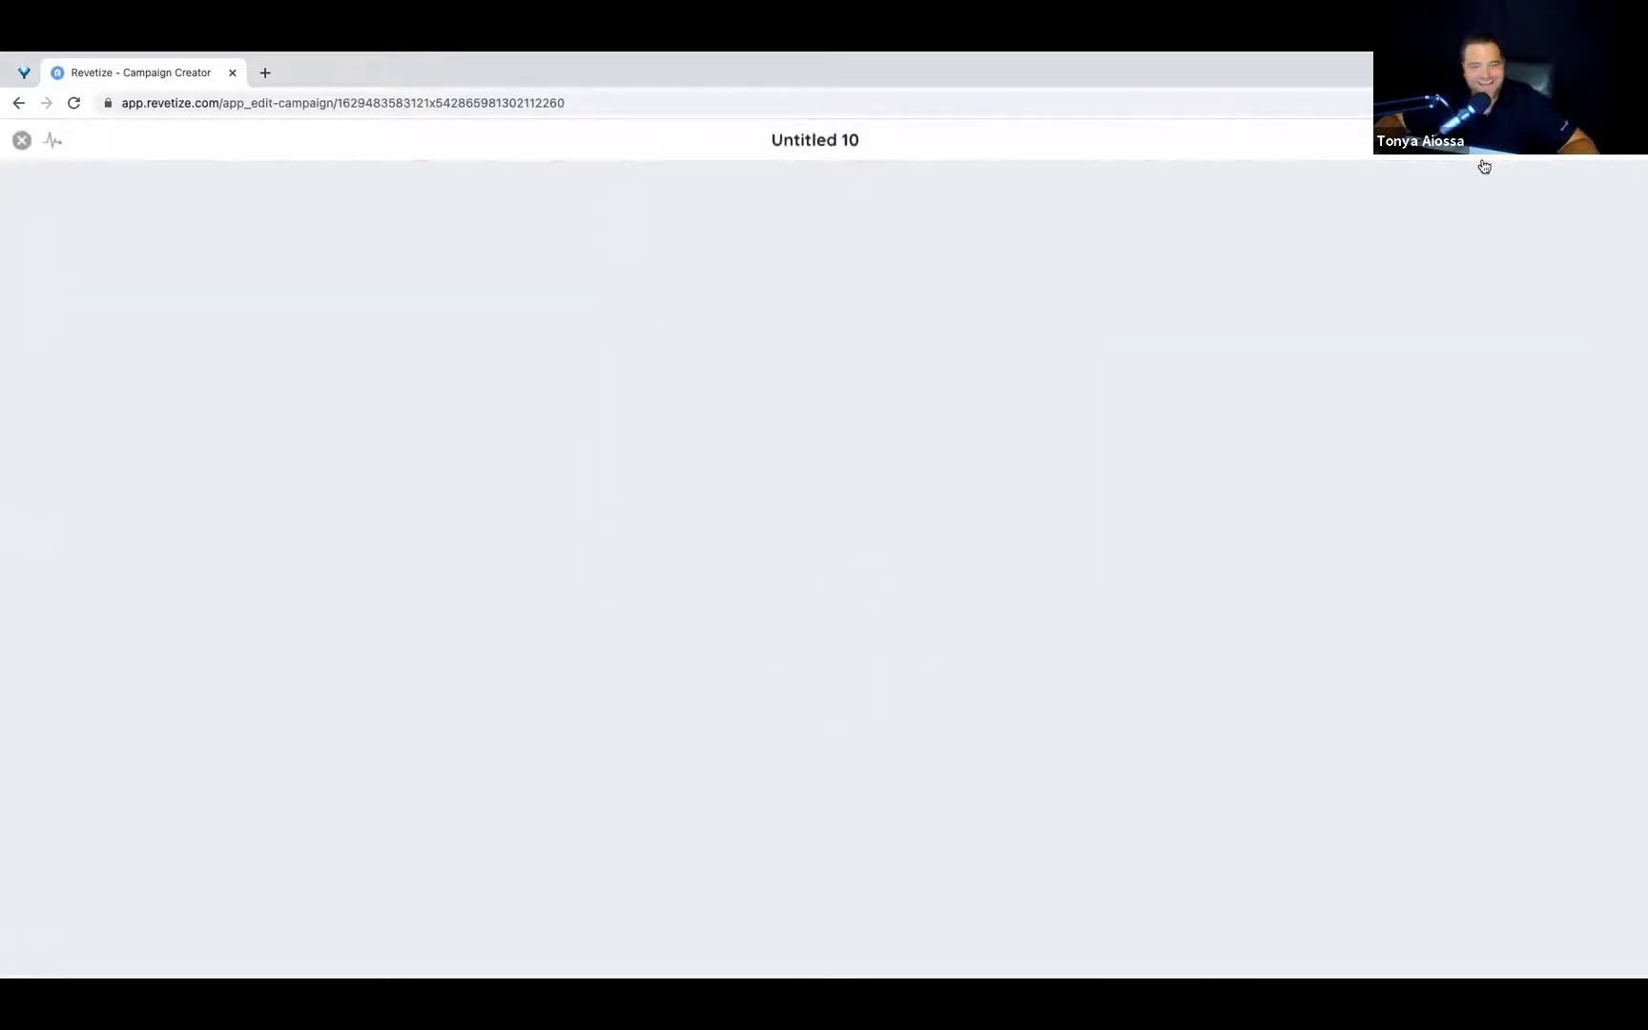
Add a Text/Images logo block followed by a Coupon block to the Untitled 10 landing page.
click(1573, 143)
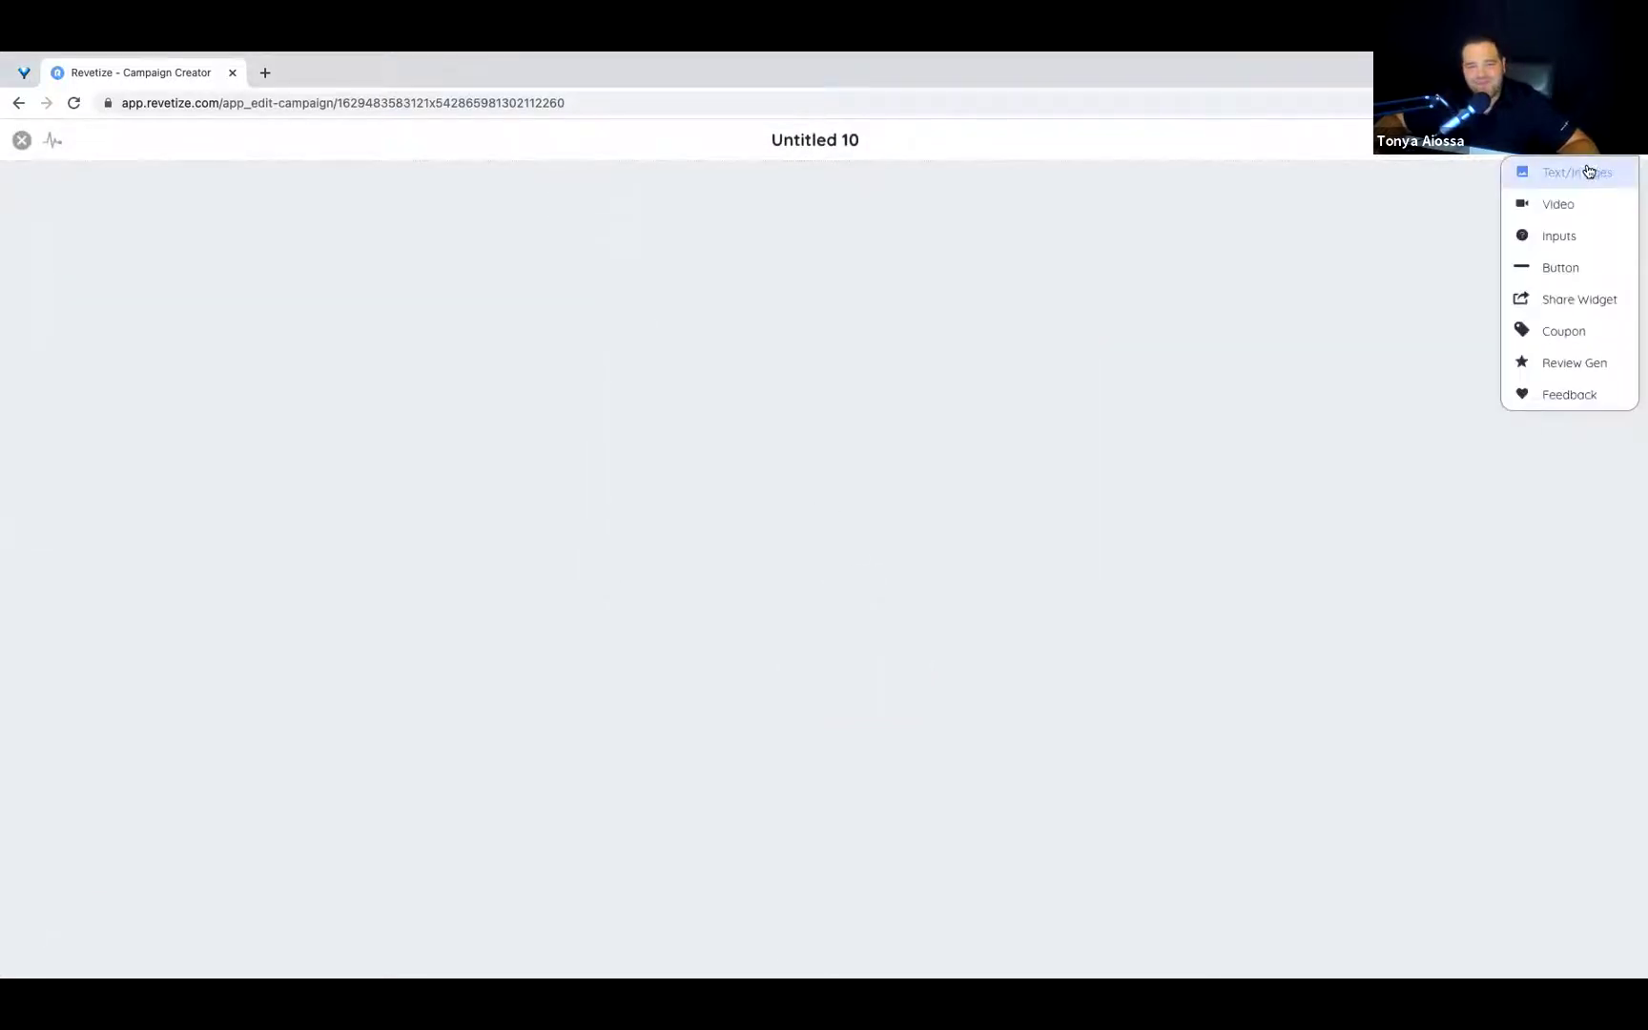
click(1592, 172)
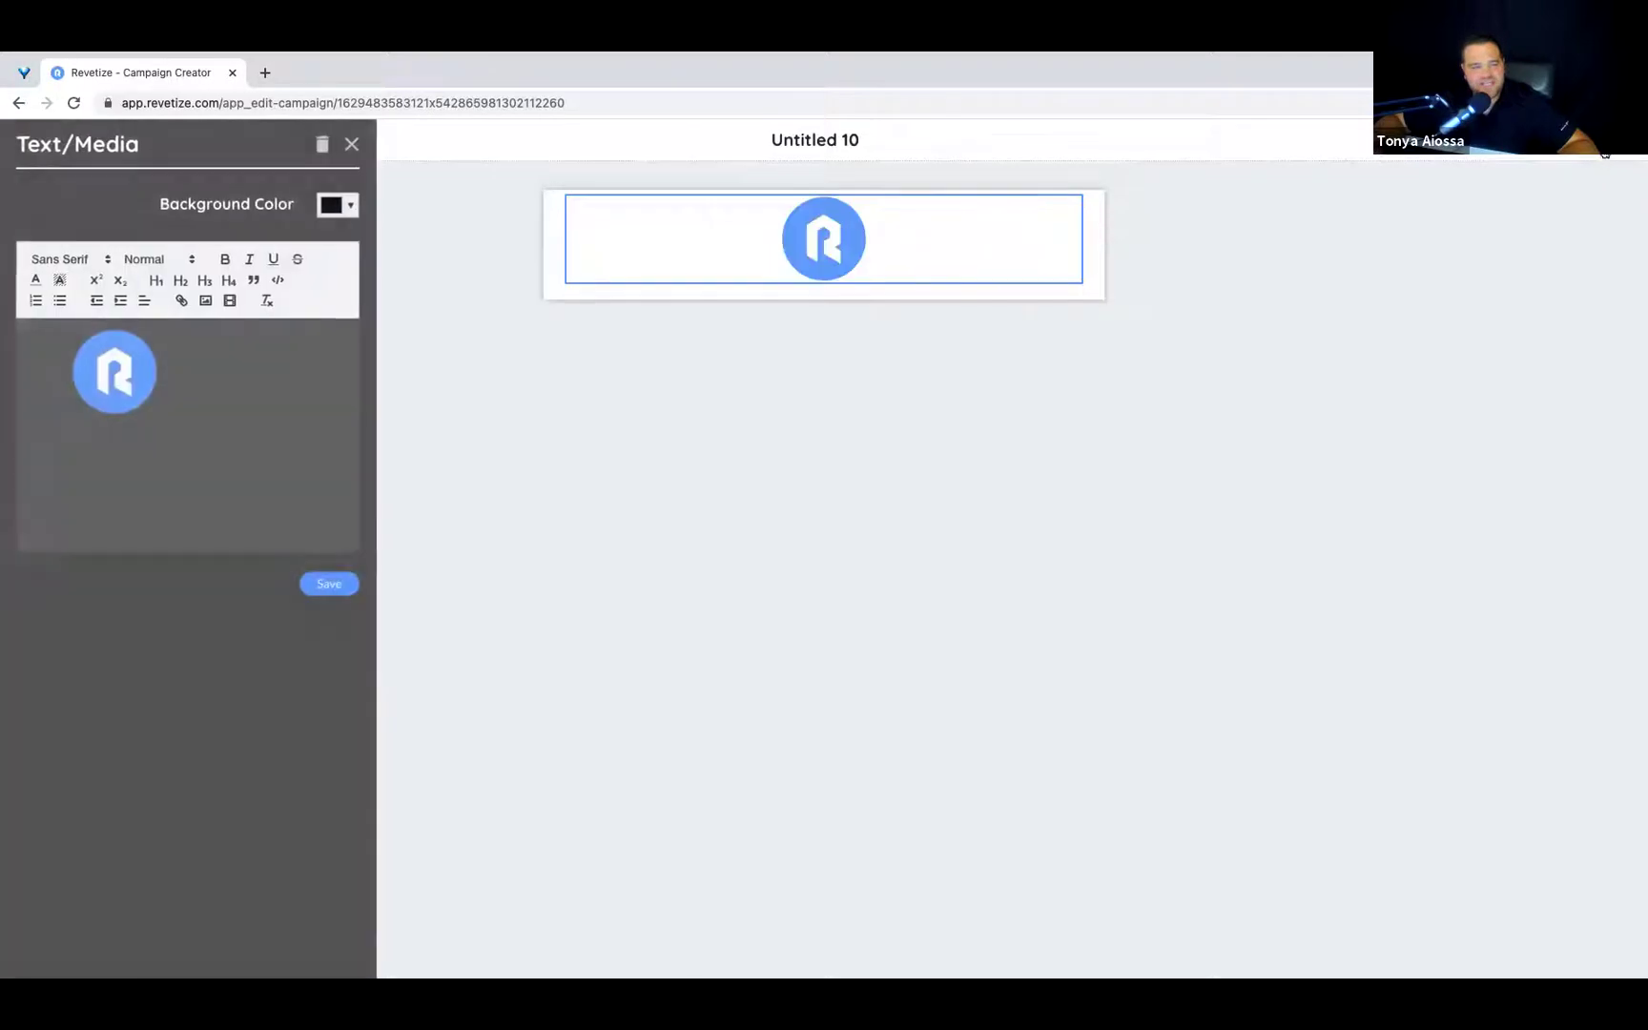
click(1592, 173)
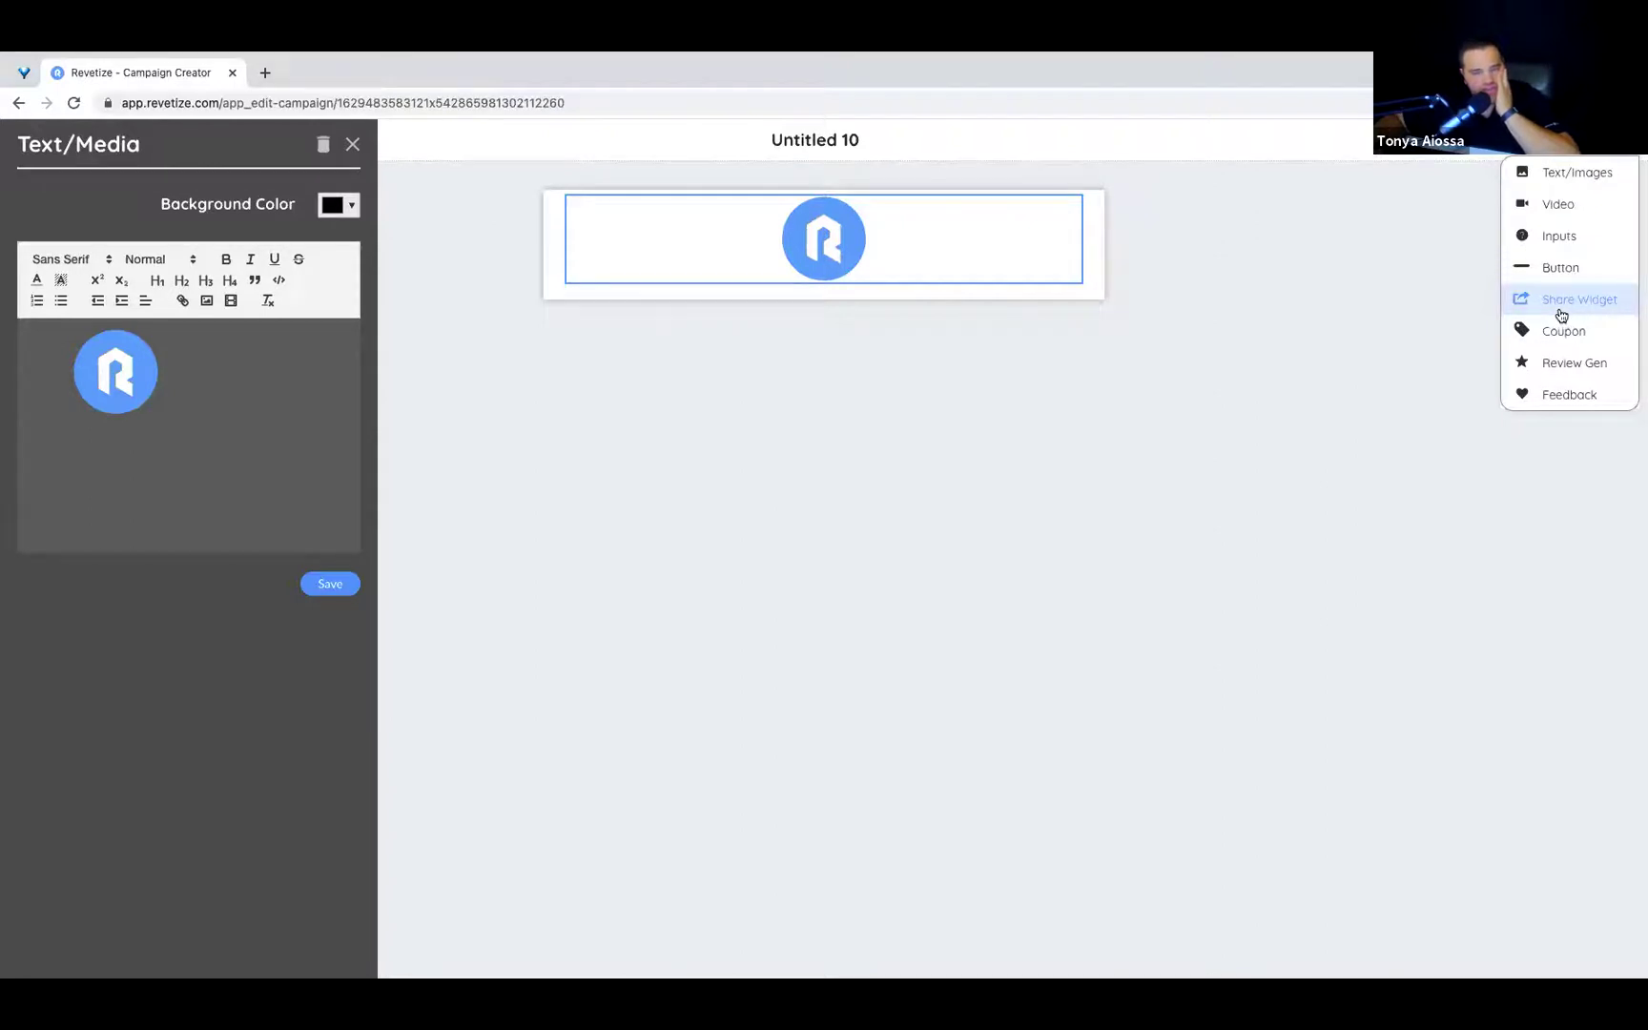
click(1562, 334)
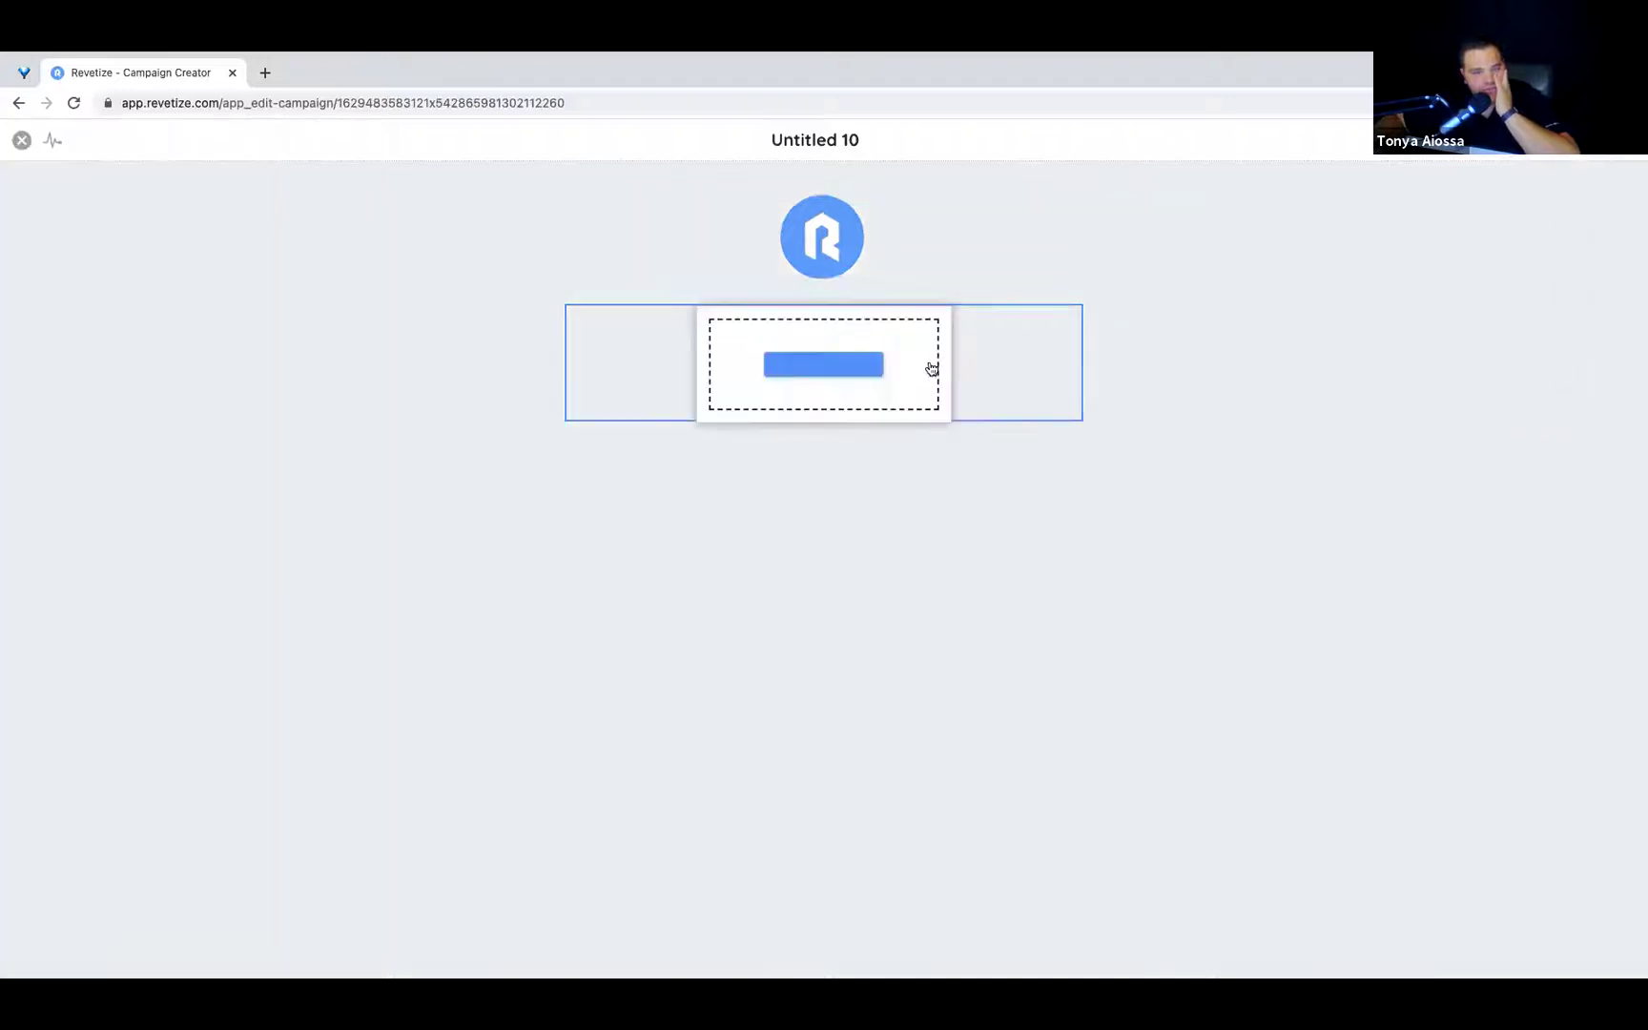
Delete the logo block, look over the 30%-off coupon's settings, then delete the coupon too.
click(809, 244)
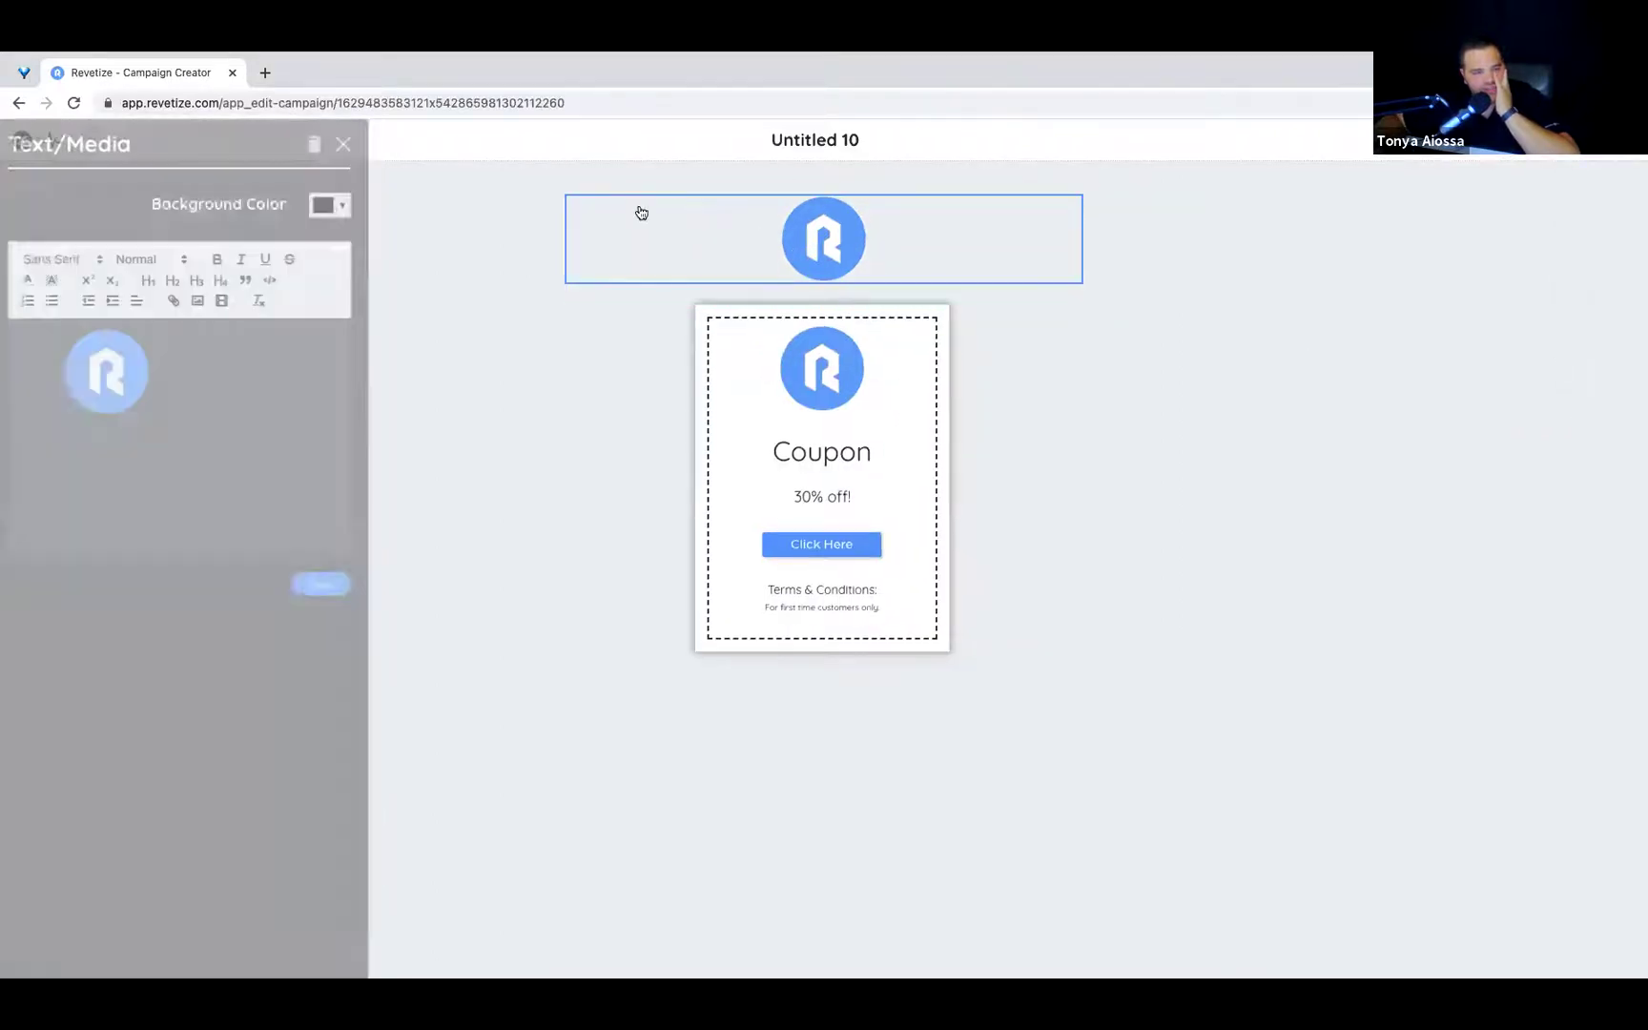
click(323, 144)
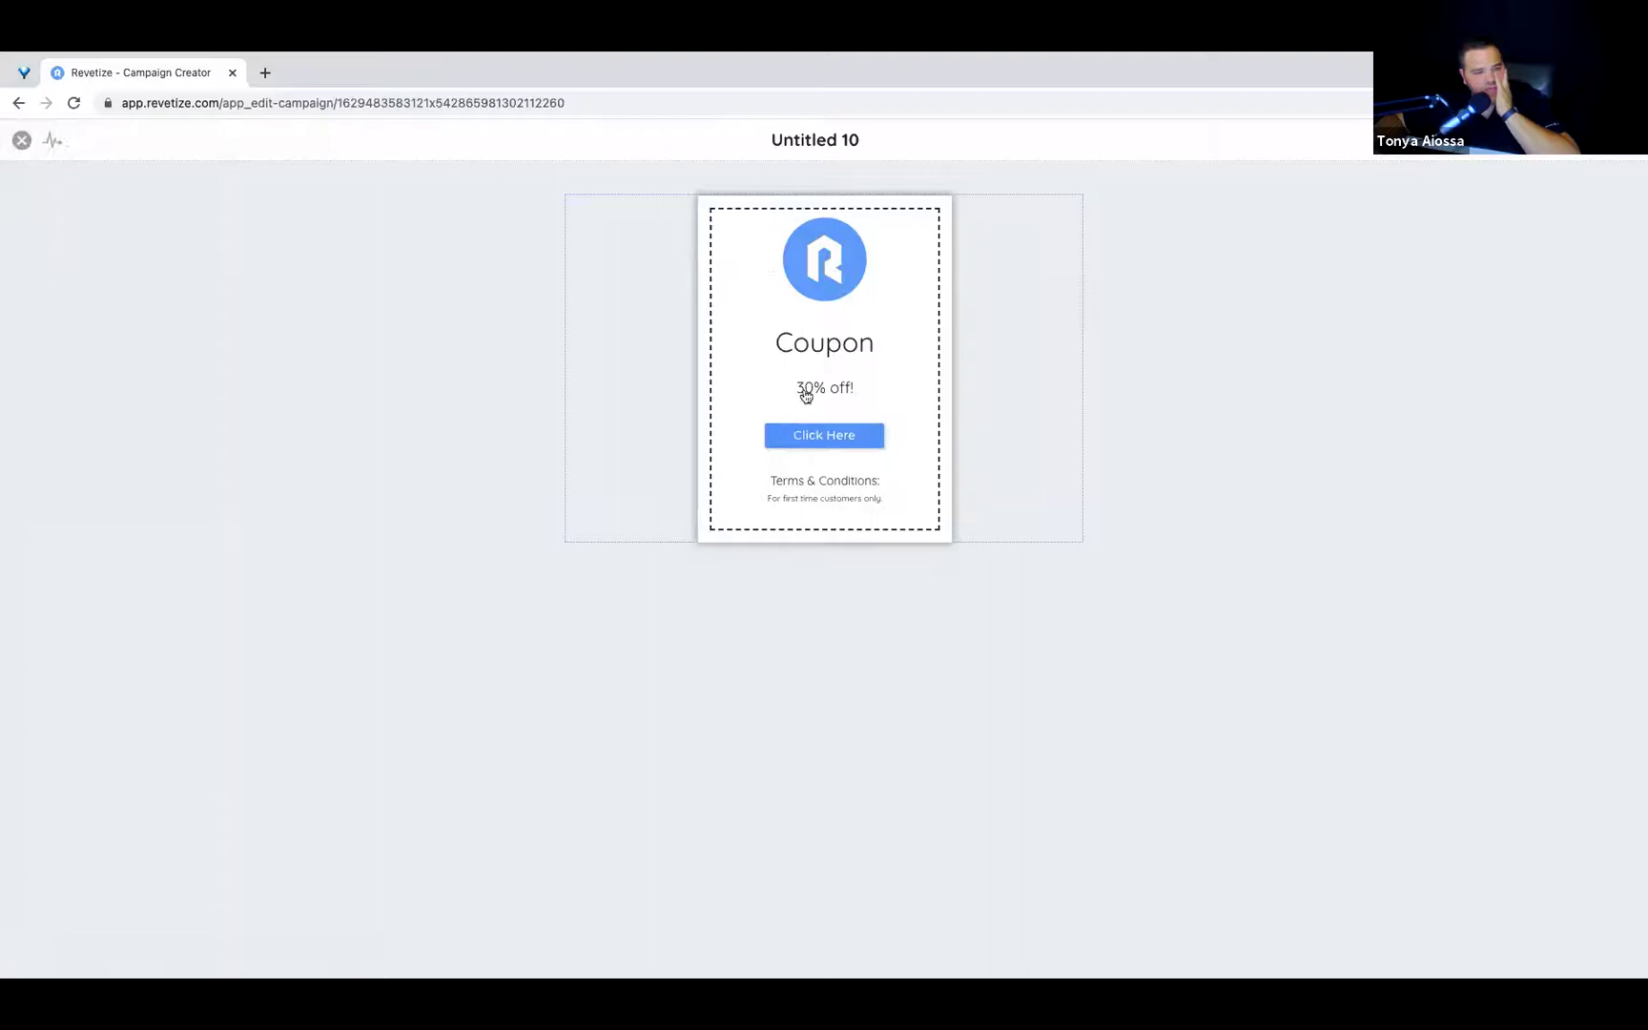
click(835, 293)
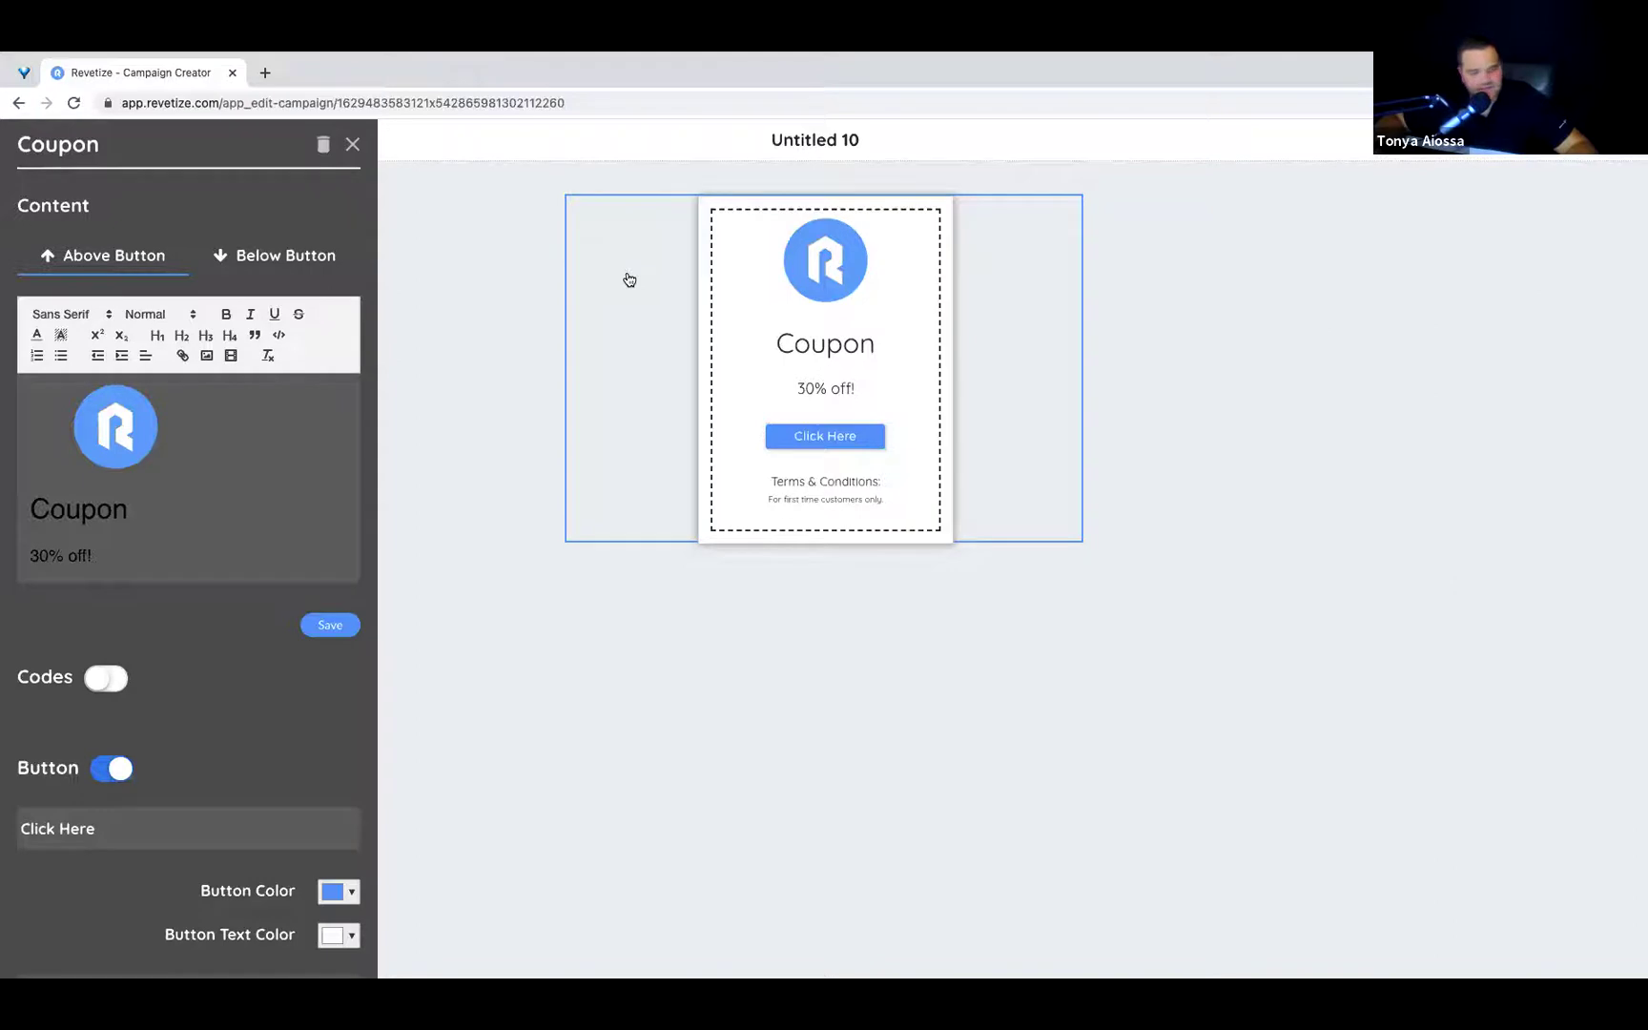
scroll(273, 443, down, 3)
scroll(273, 446, down, 3)
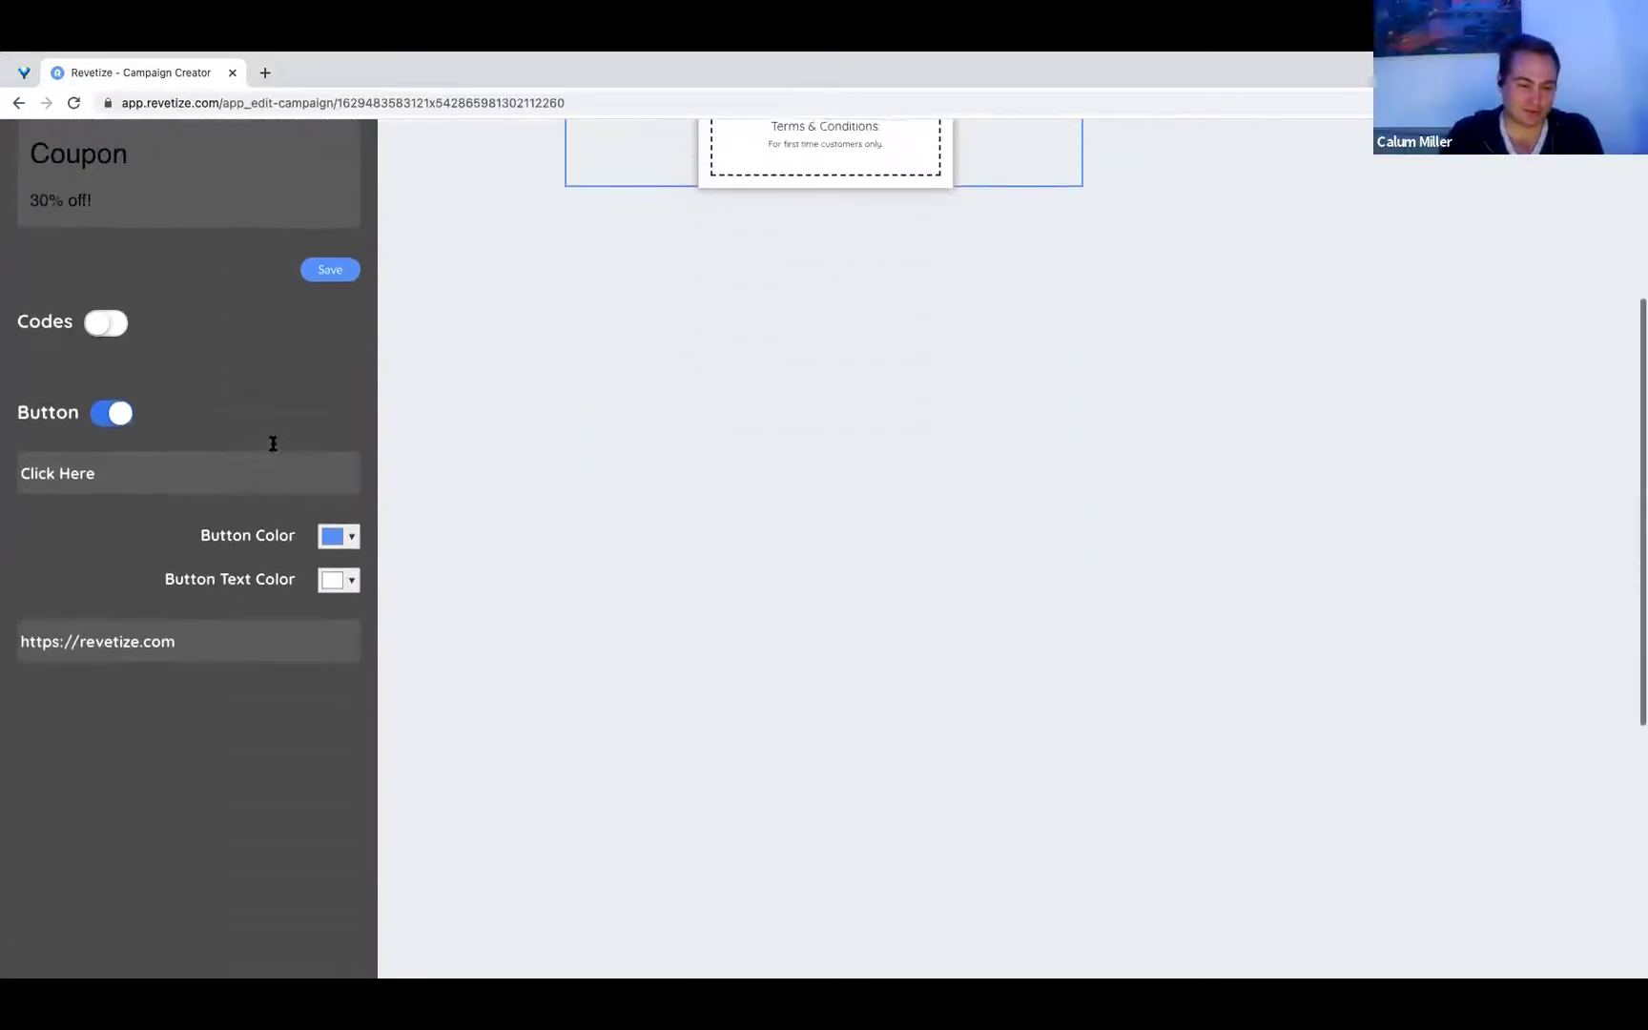
scroll(274, 446, up, 5)
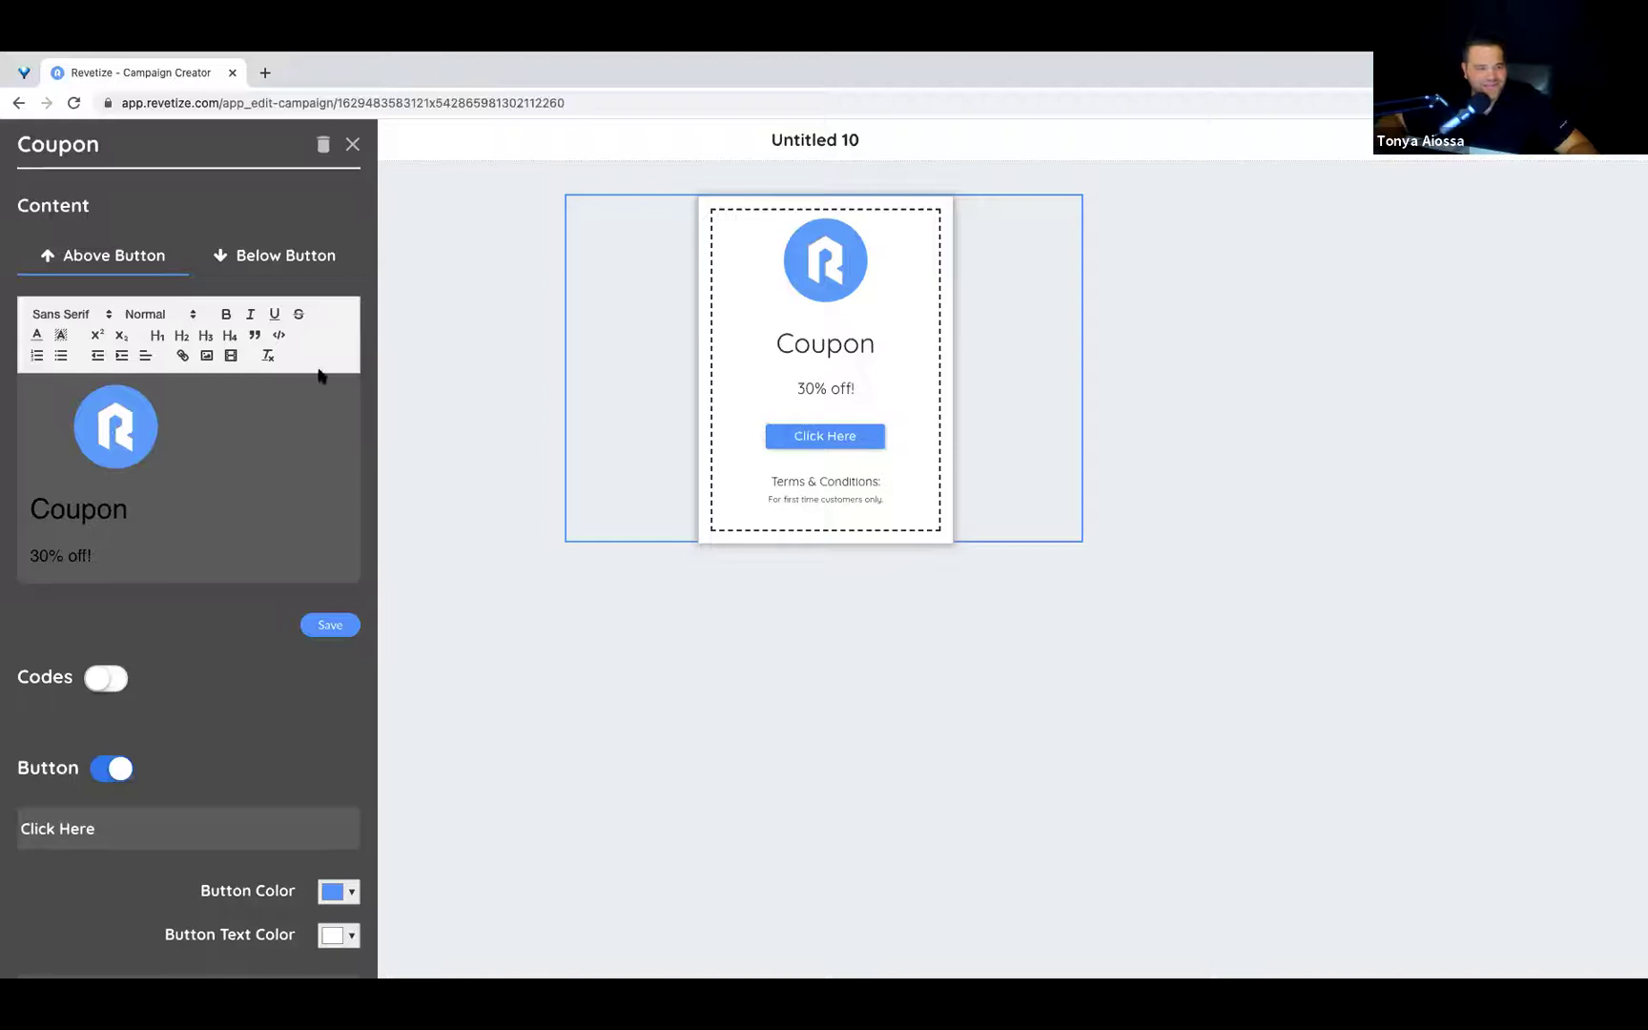
click(324, 148)
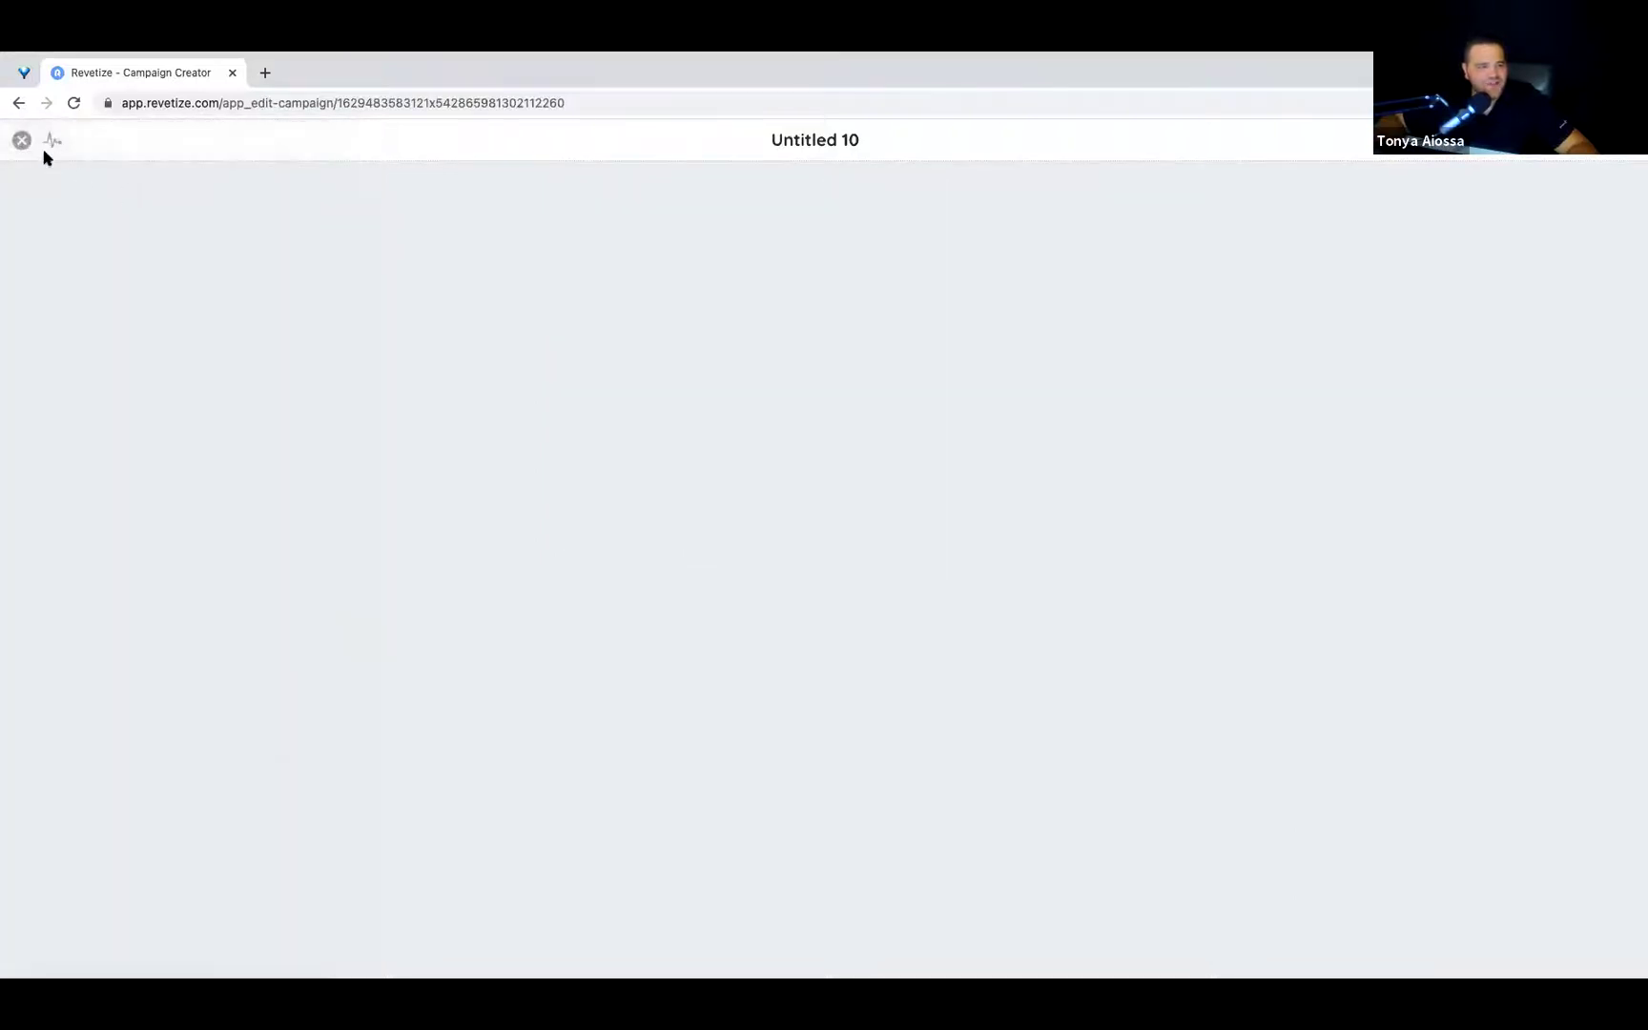
Close the Untitled 10 landing page editor to get back to the Untitled 13 campaign.
click(45, 149)
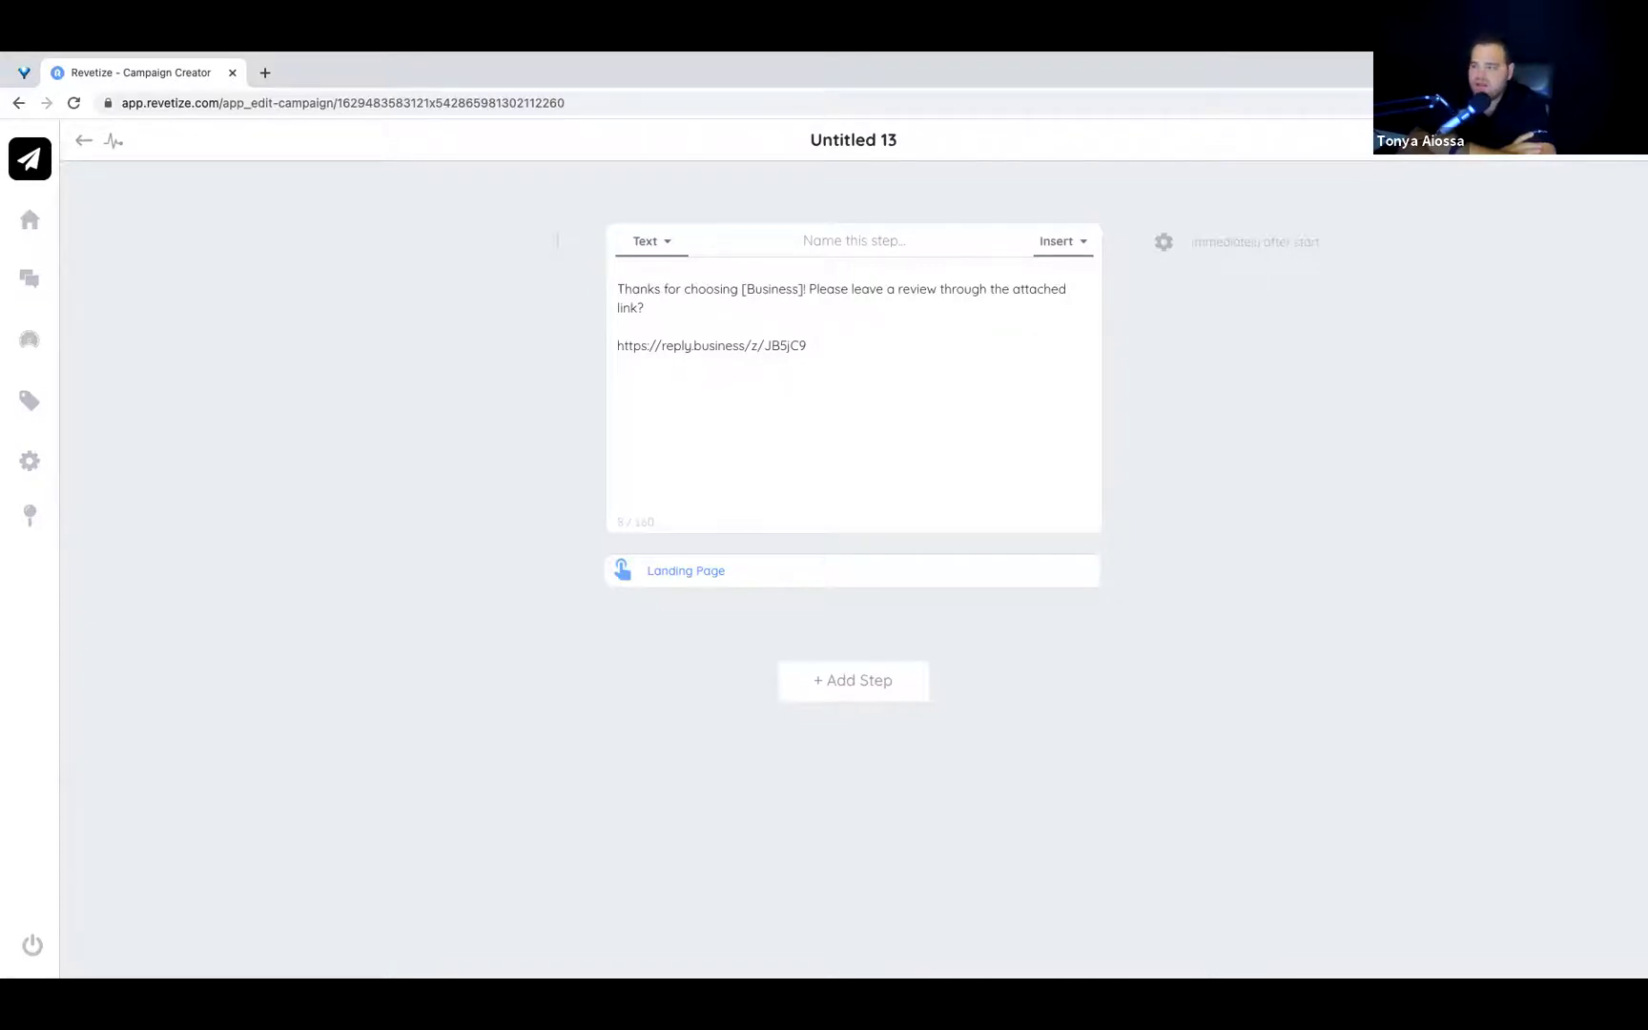
Open a new blank Chrome tab next to the Revetize Campaign Creator.
click(263, 73)
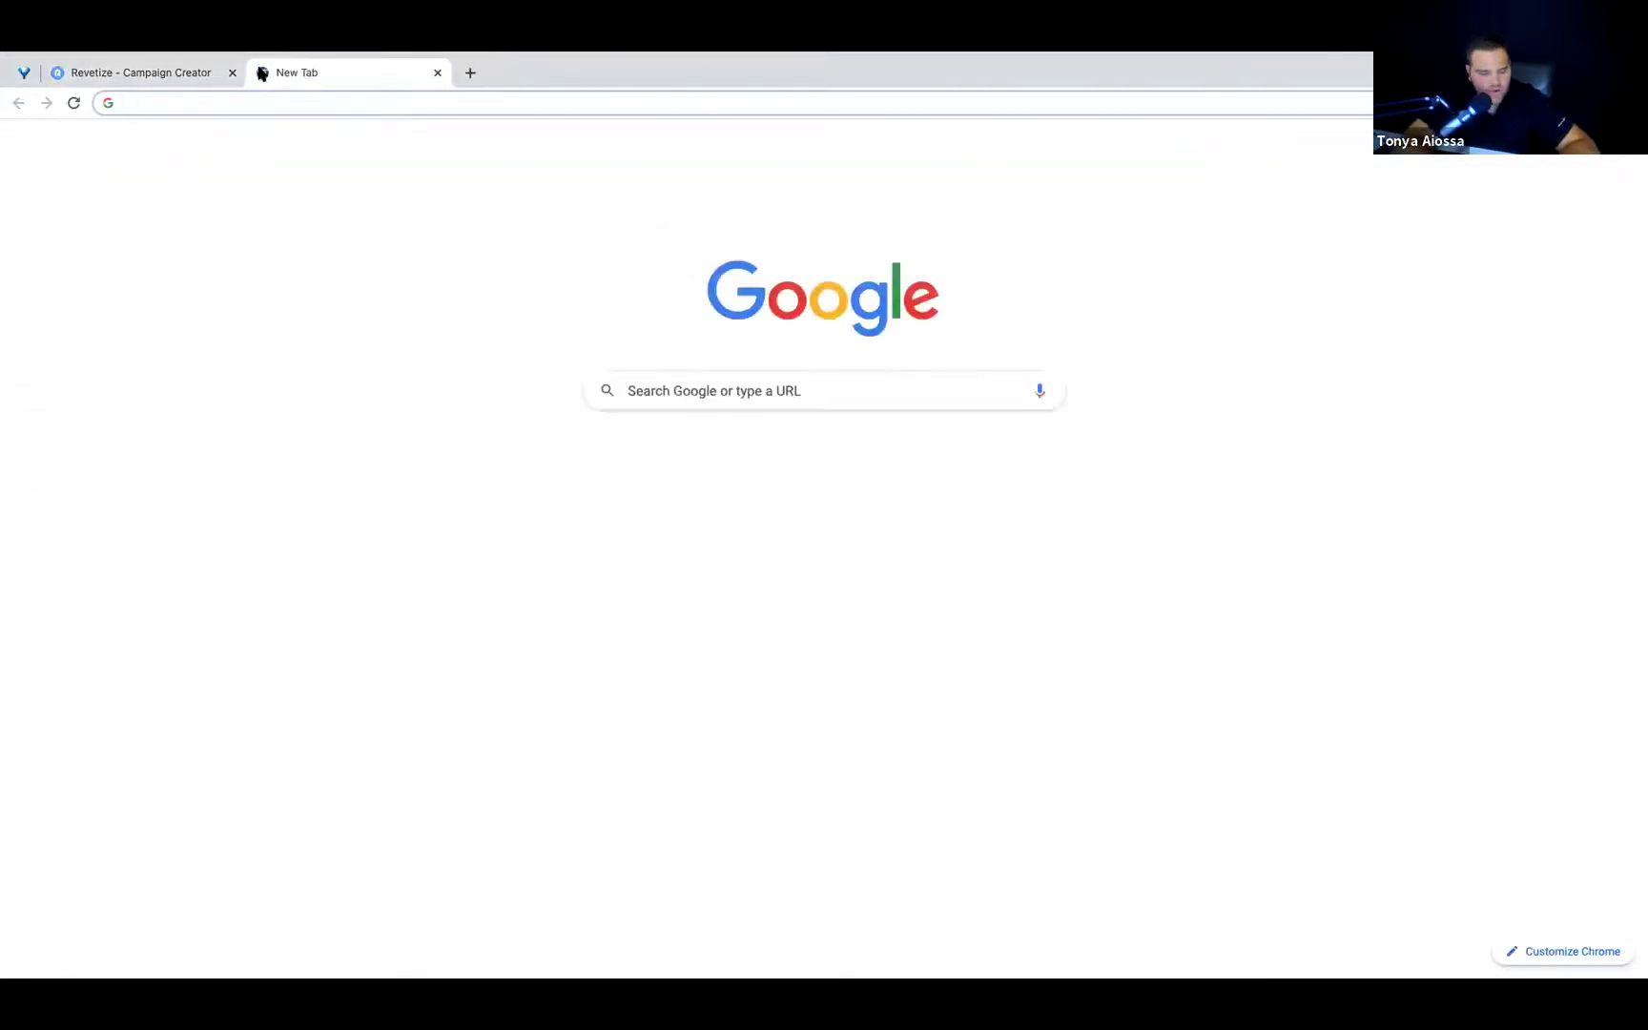
Load angelpad.com in the new tab.
text(angelpad)
key(Return)
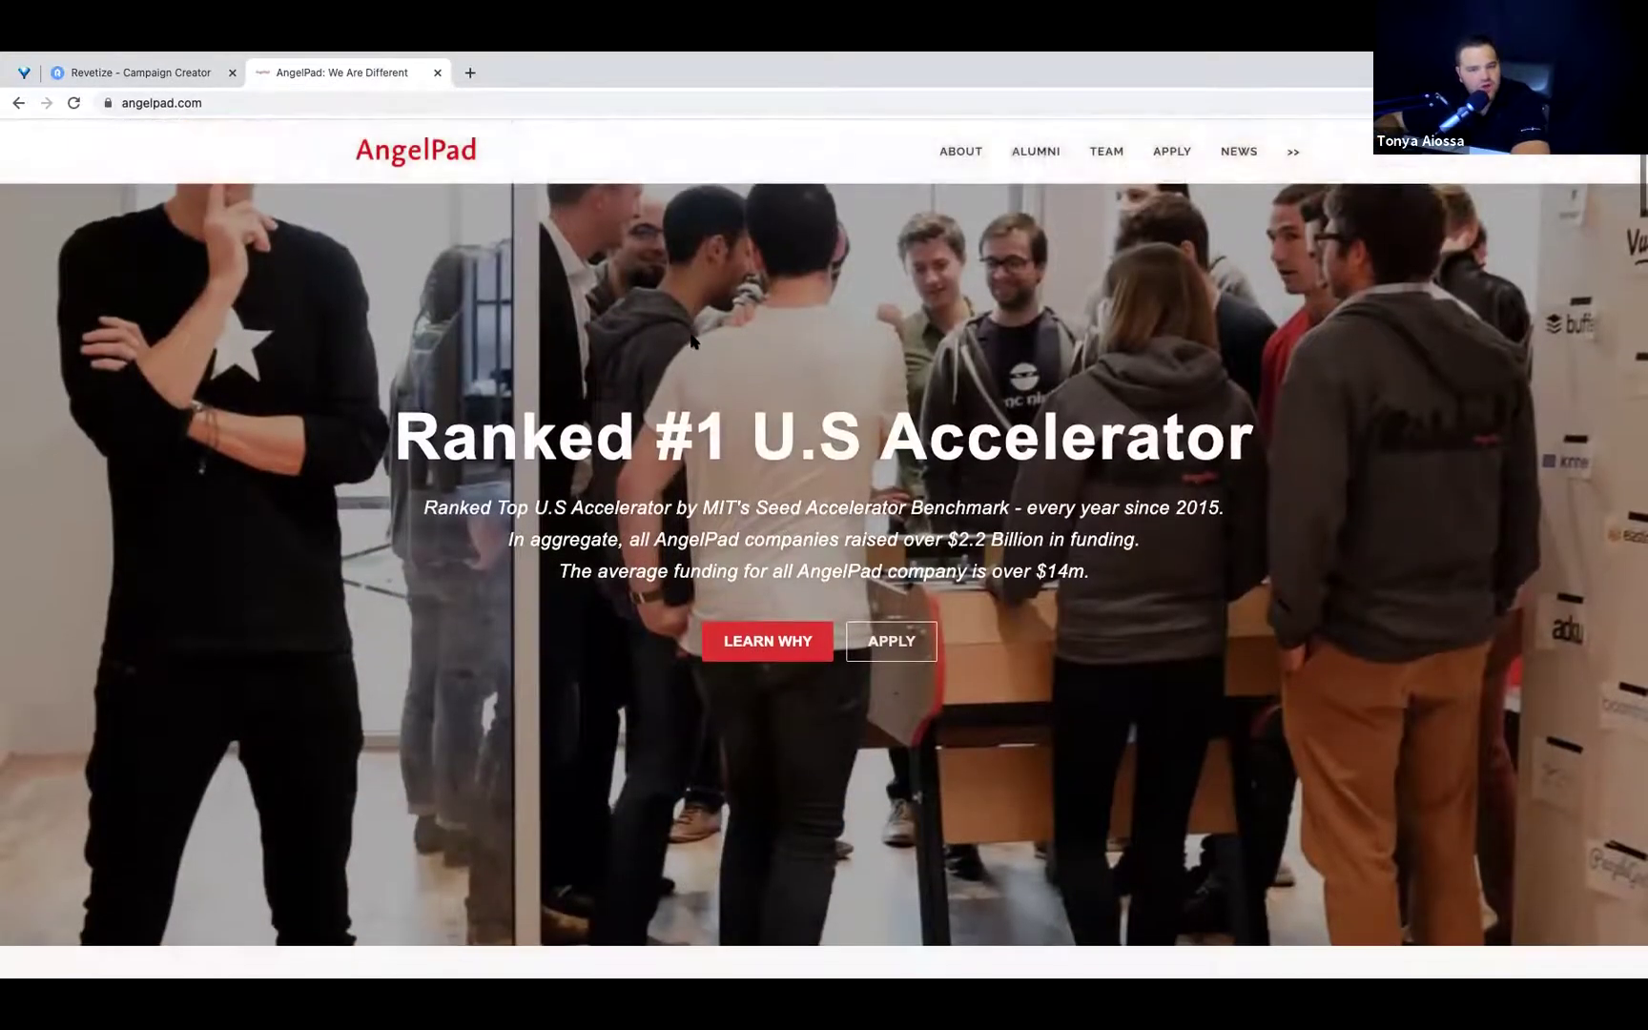
Scroll down the AngelPad homepage to the Apply To Join AngelPad form.
scroll(694, 343, down, 3)
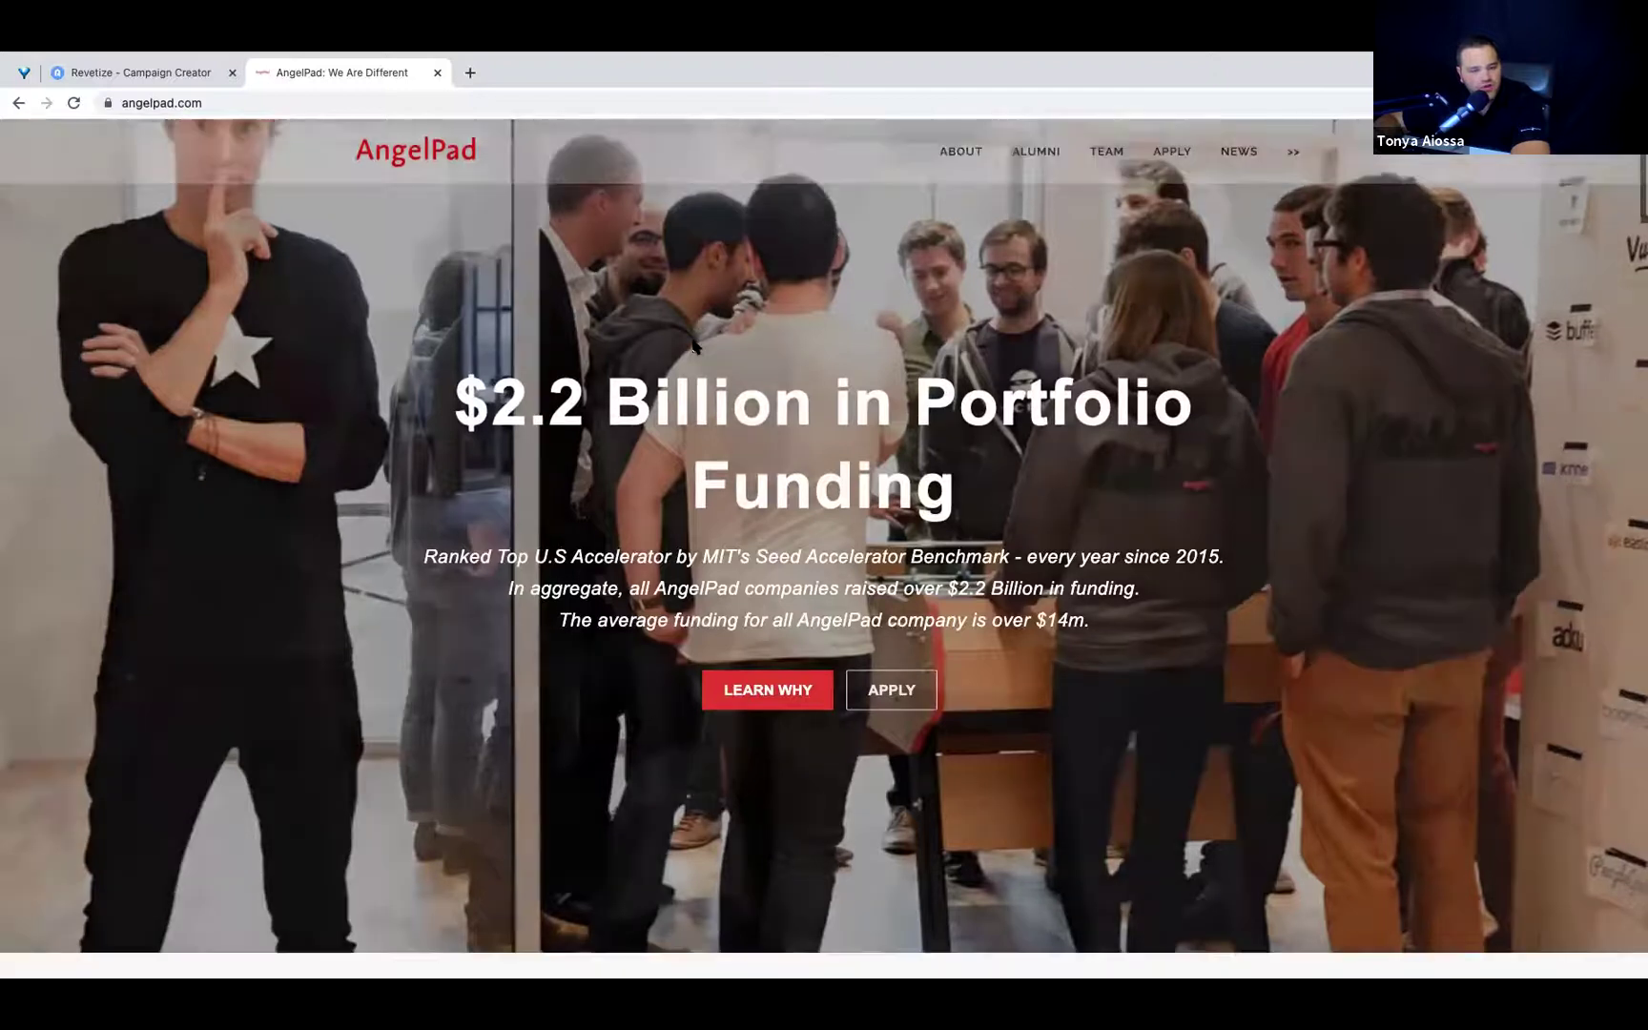
scroll(694, 345, down, 3)
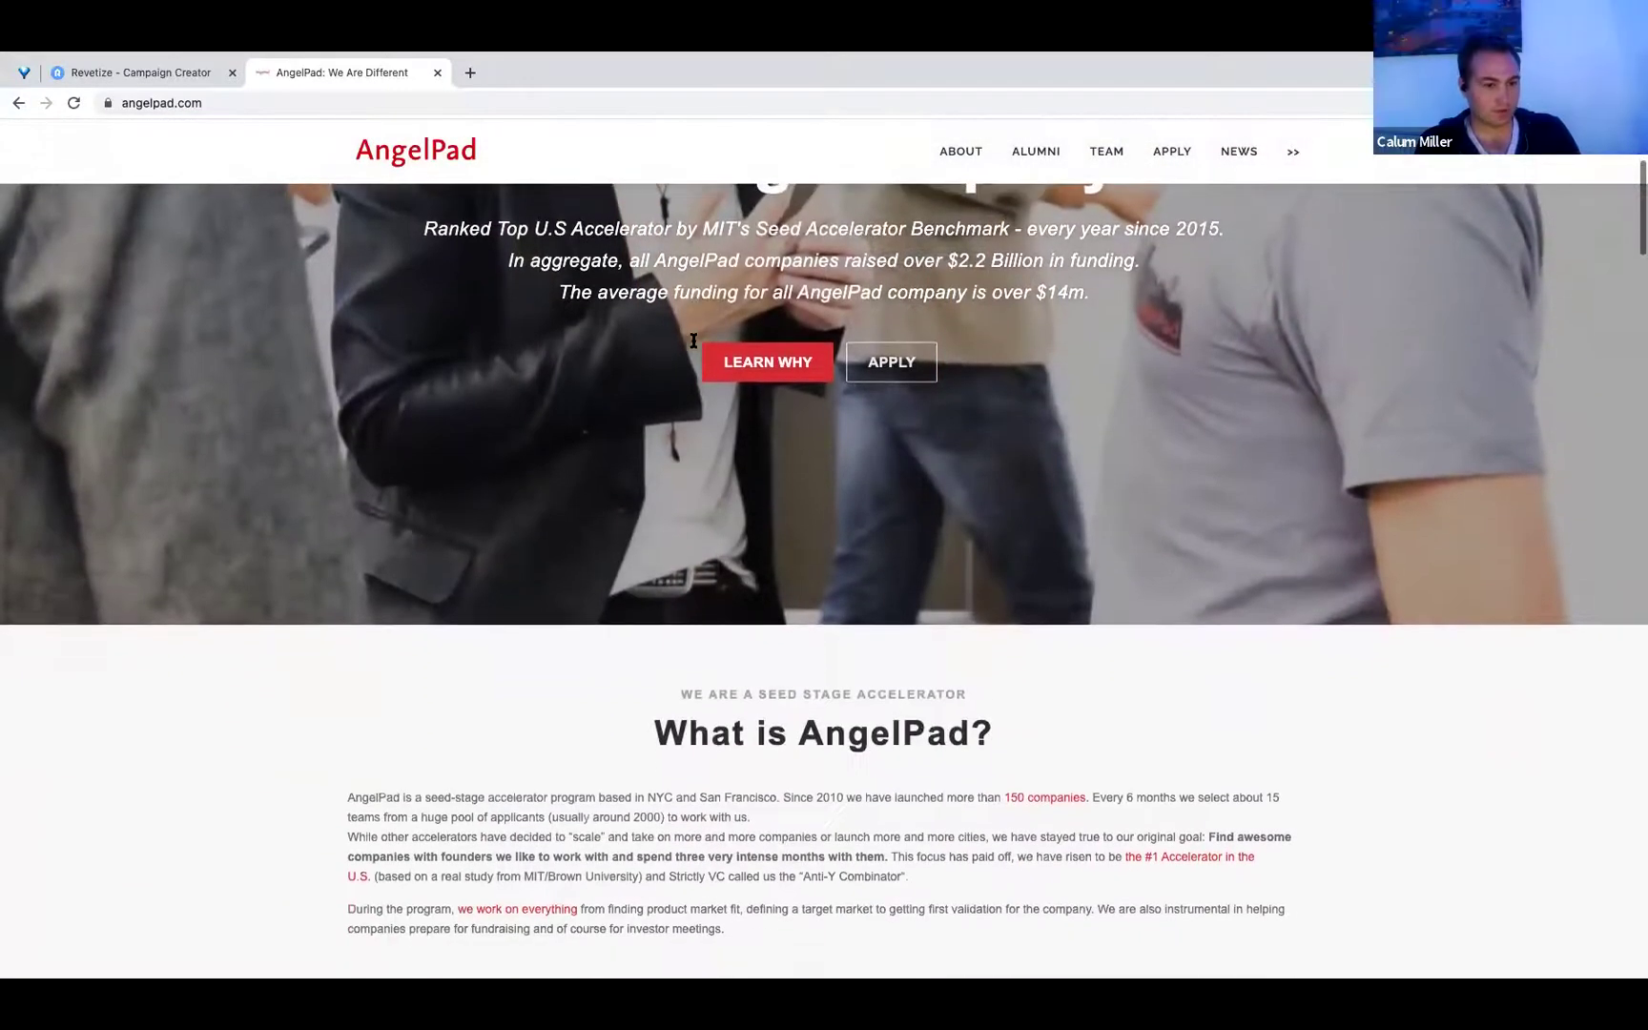
scroll(693, 345, down, 3)
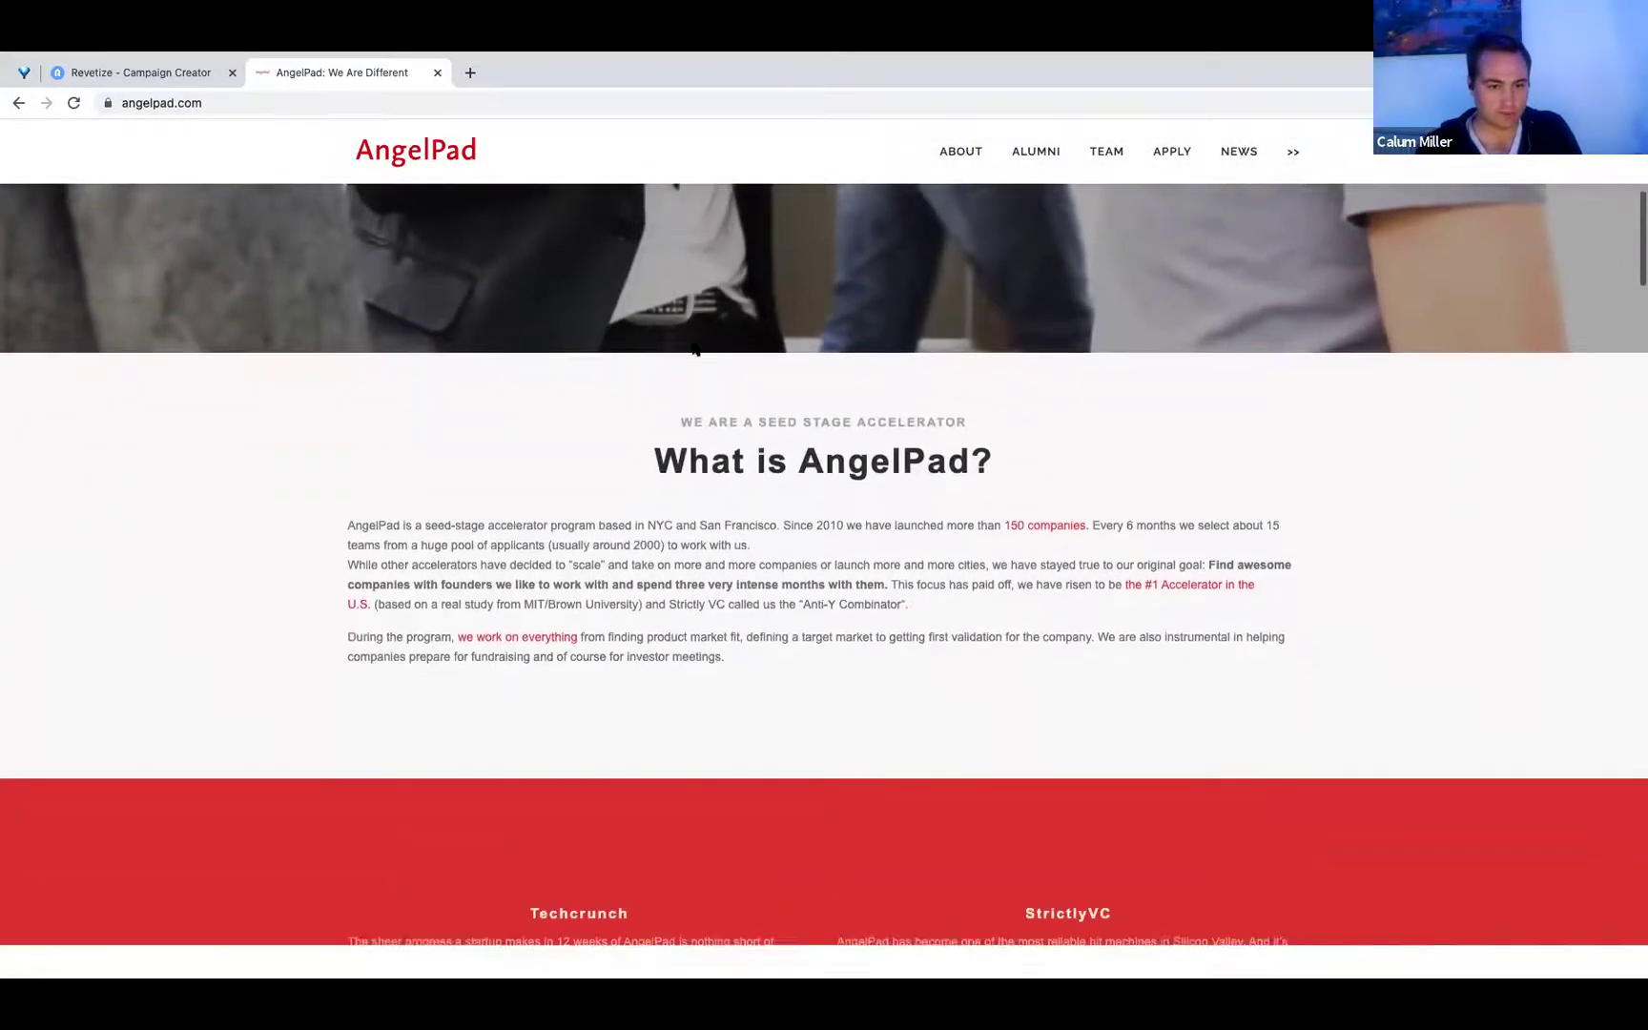
scroll(695, 356, down, 2)
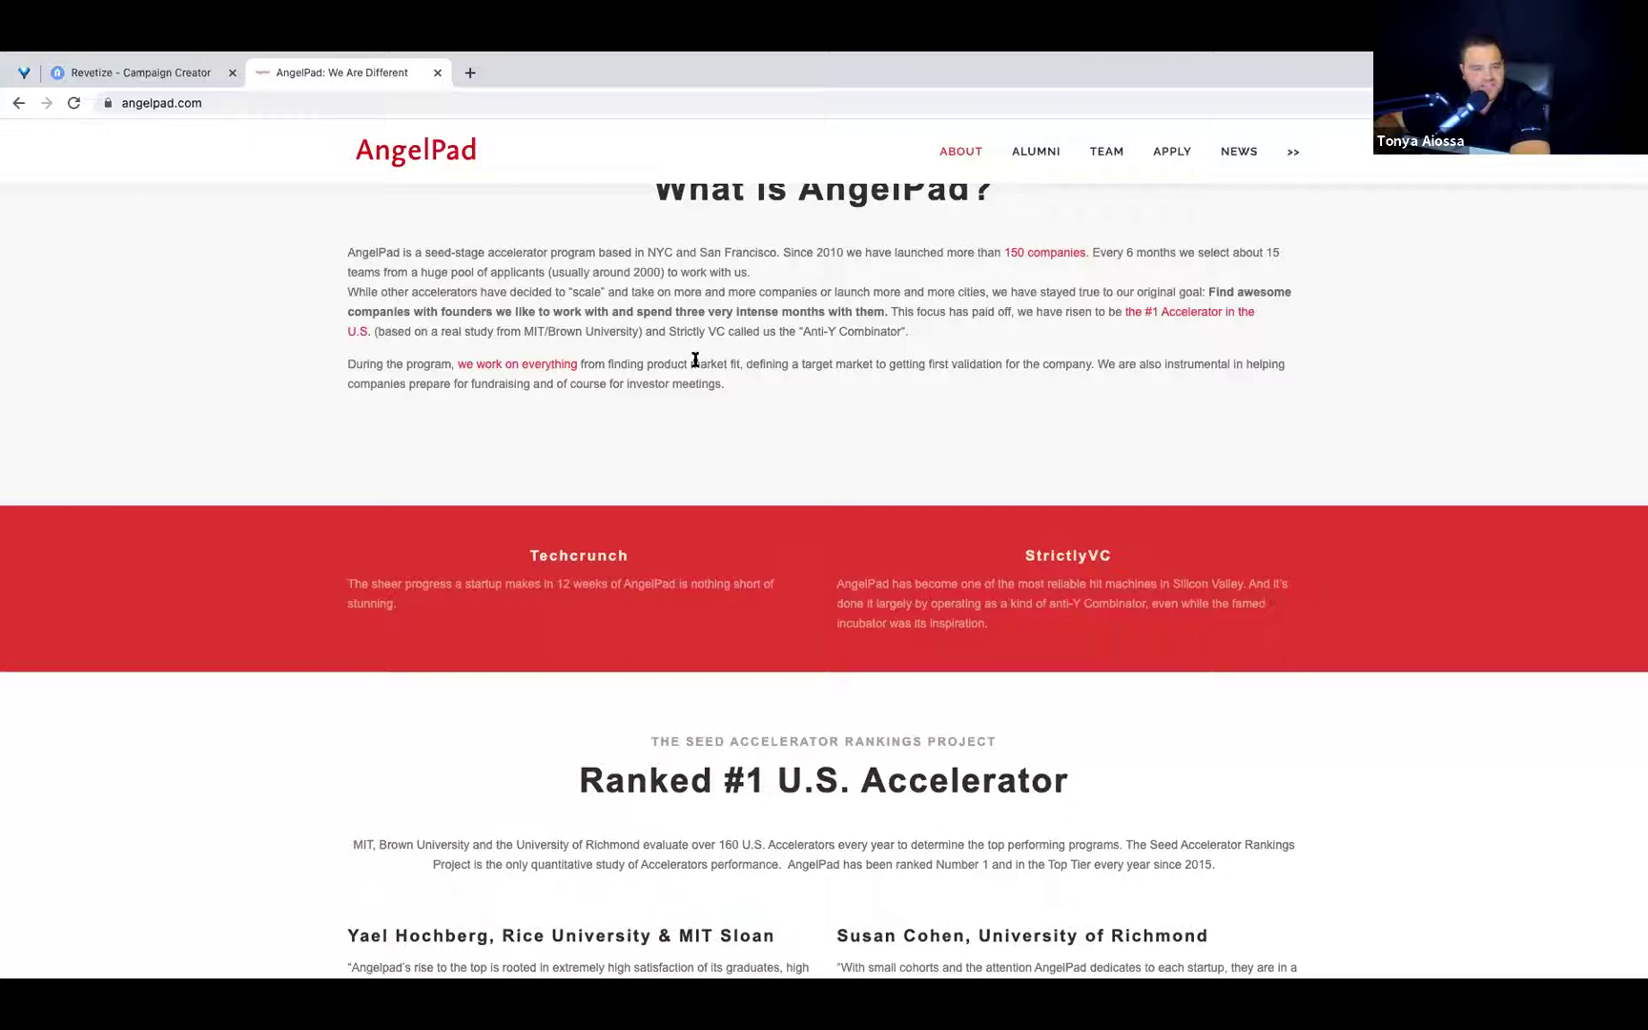
scroll(695, 360, down, 1)
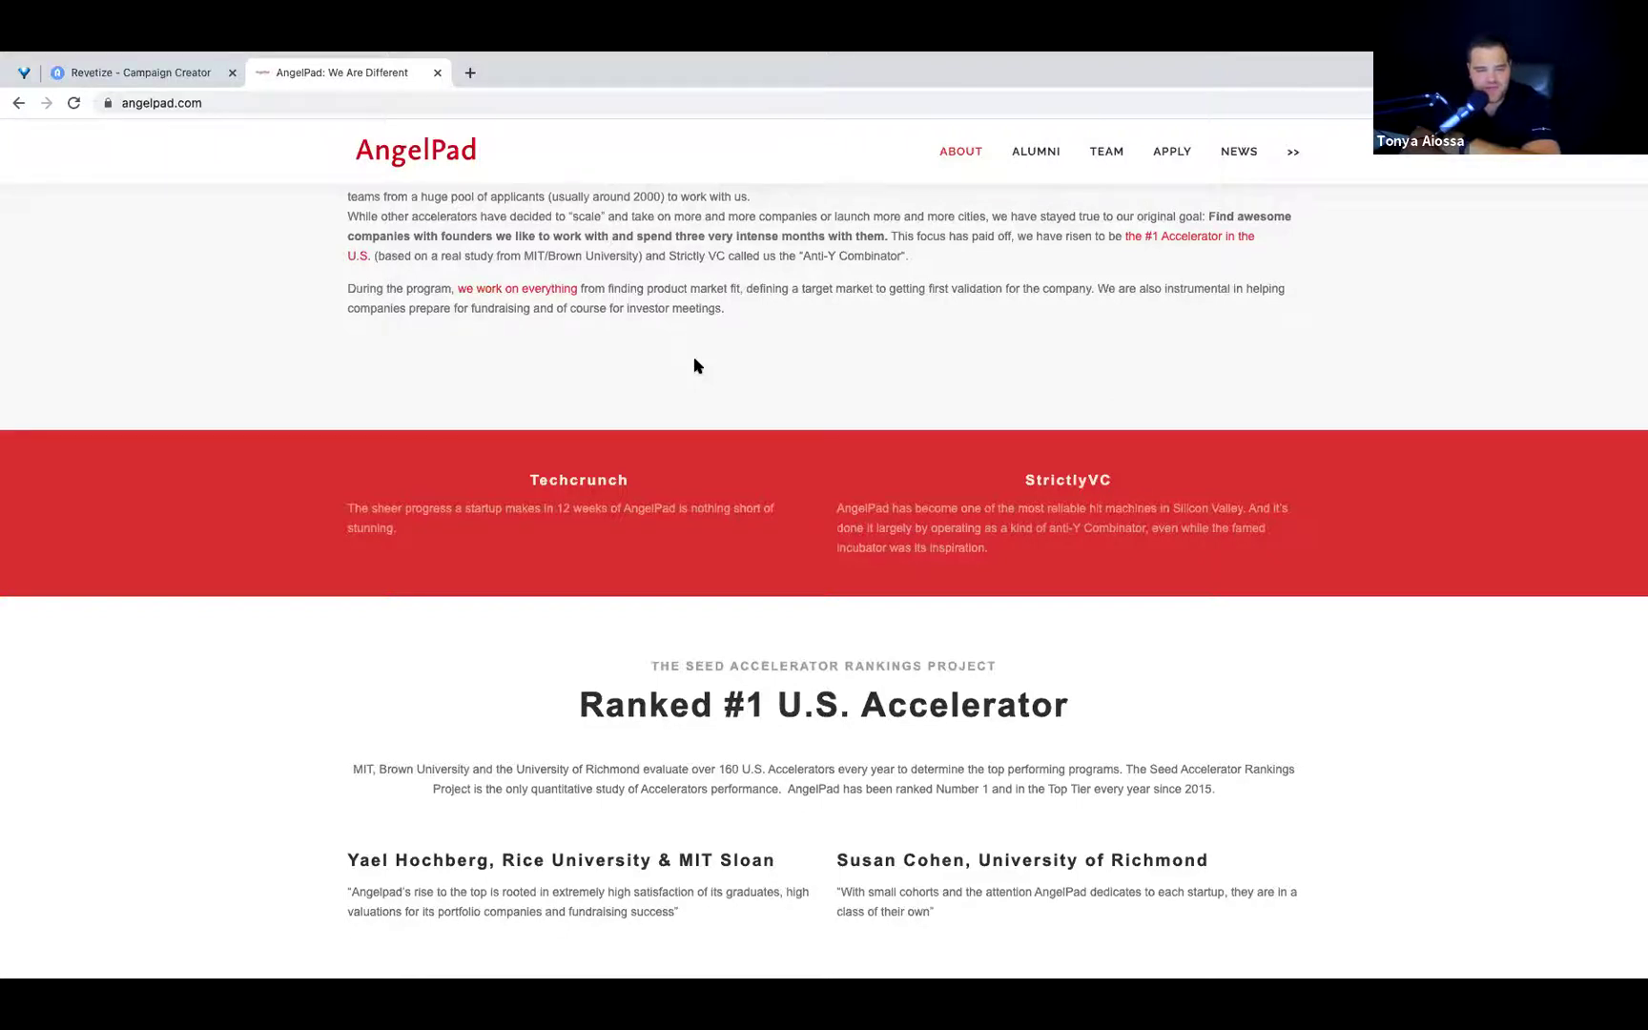
scroll(725, 416, down, 10)
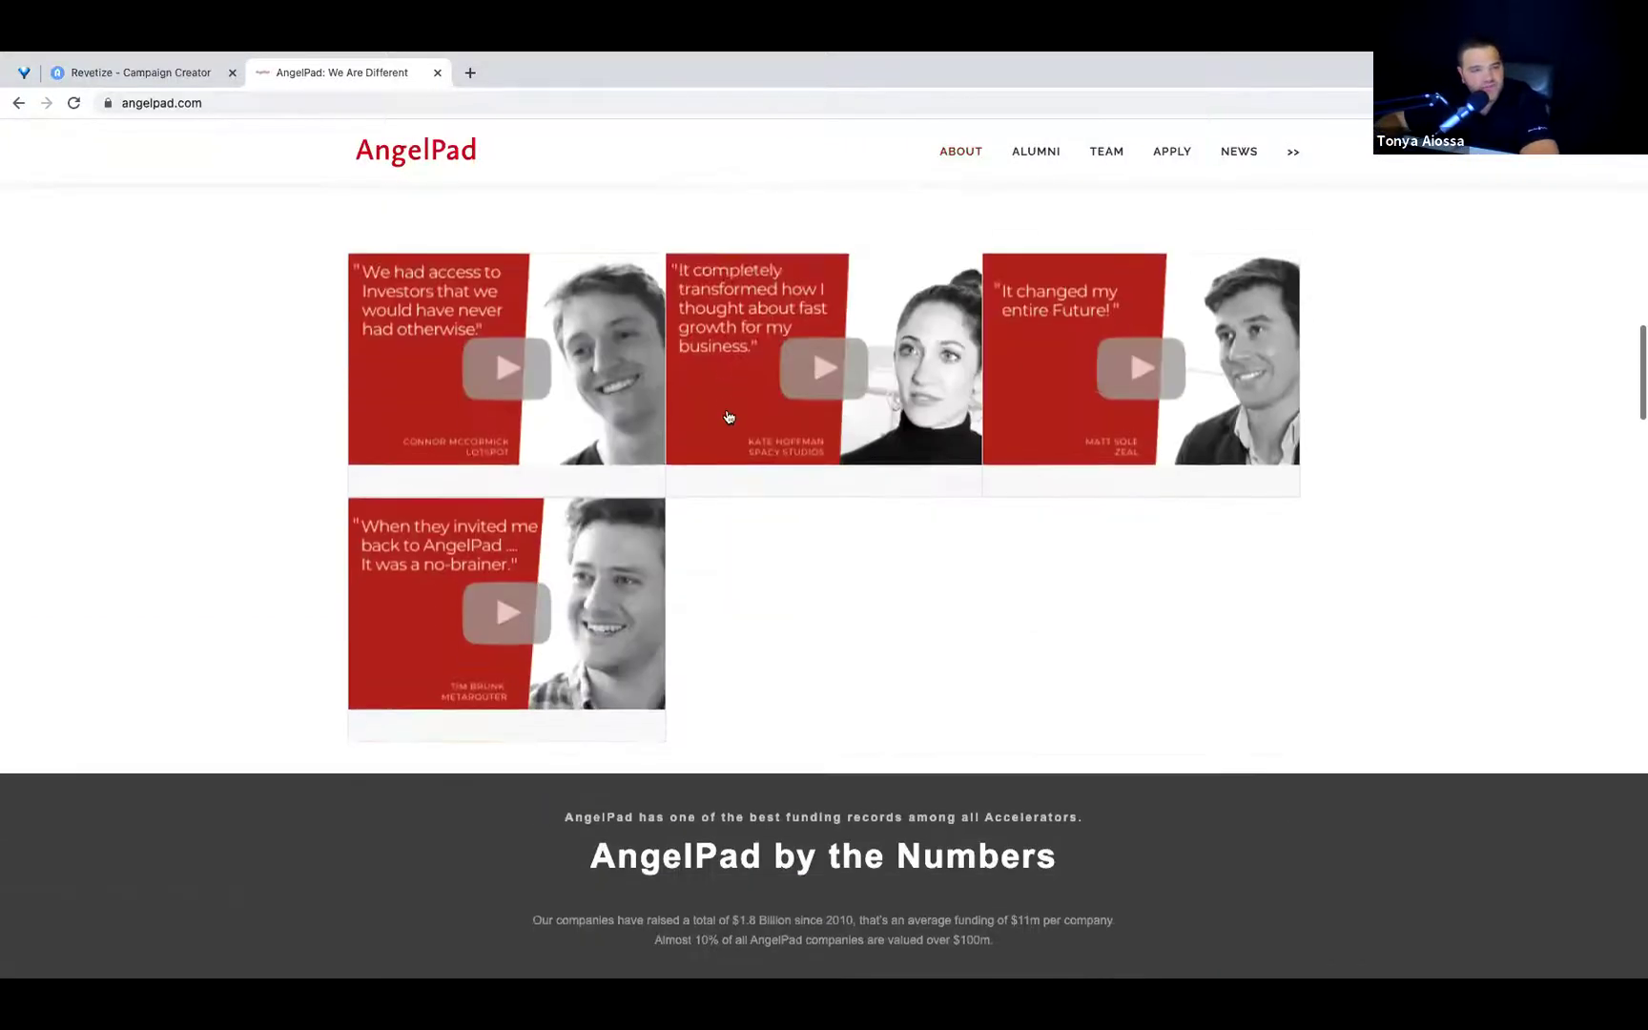
scroll(732, 464, down, 5)
scroll(733, 463, down, 18)
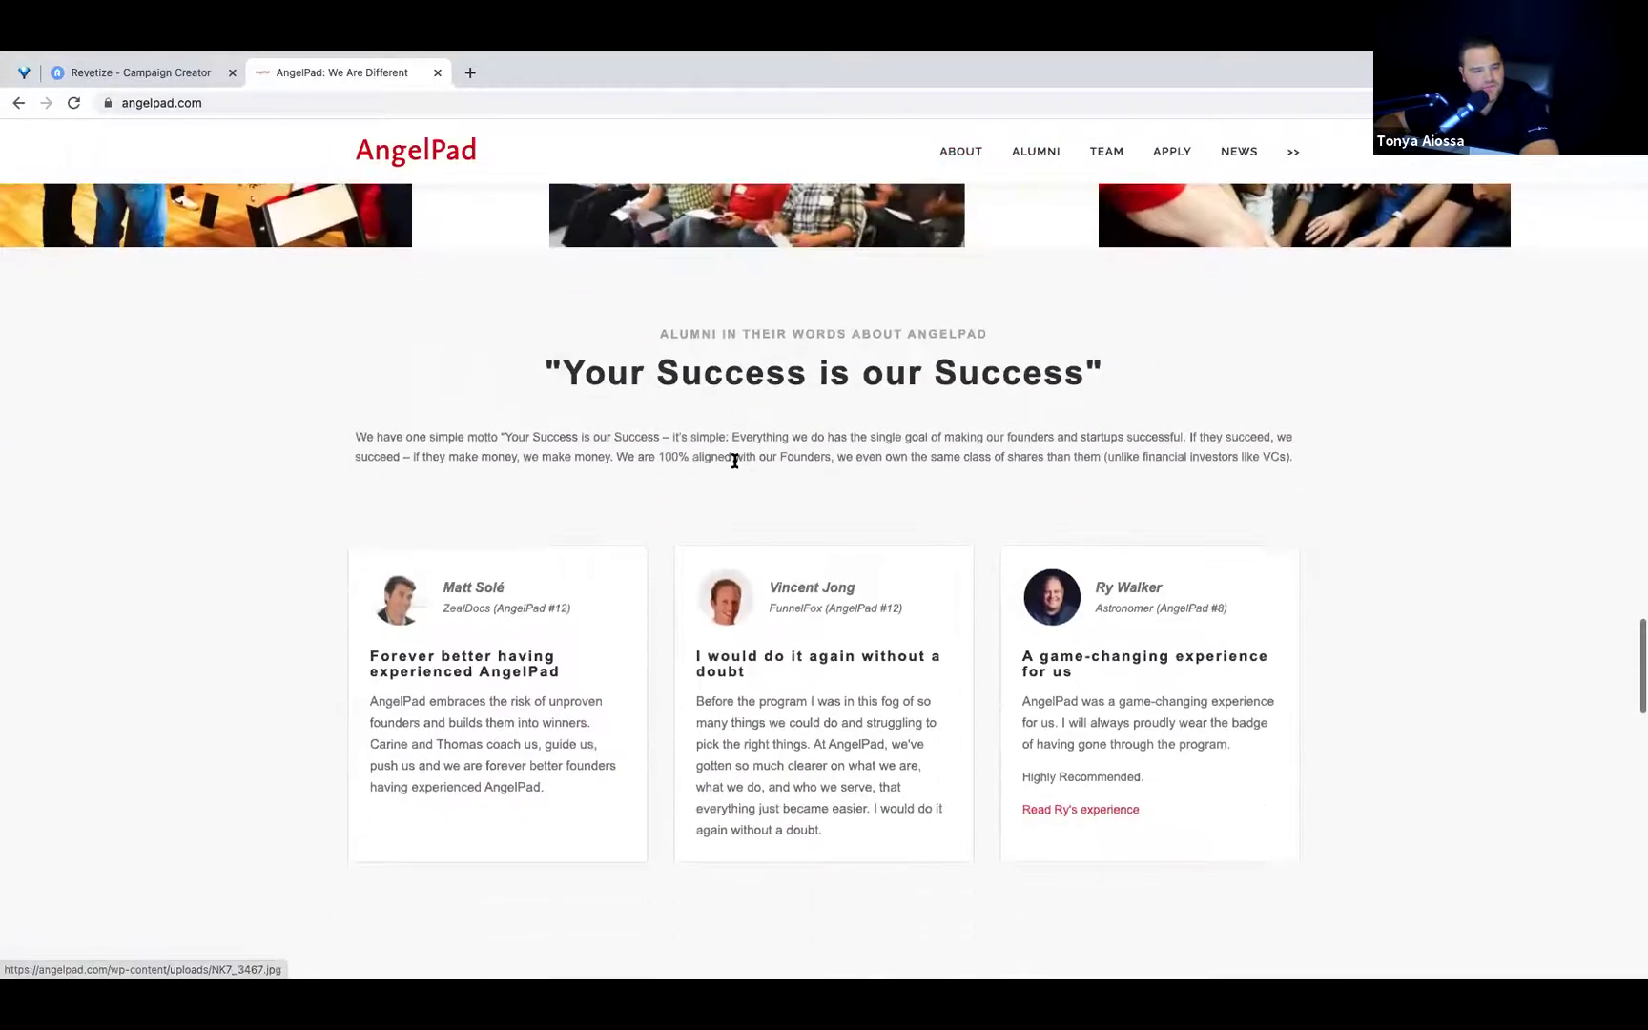
scroll(734, 461, down, 10)
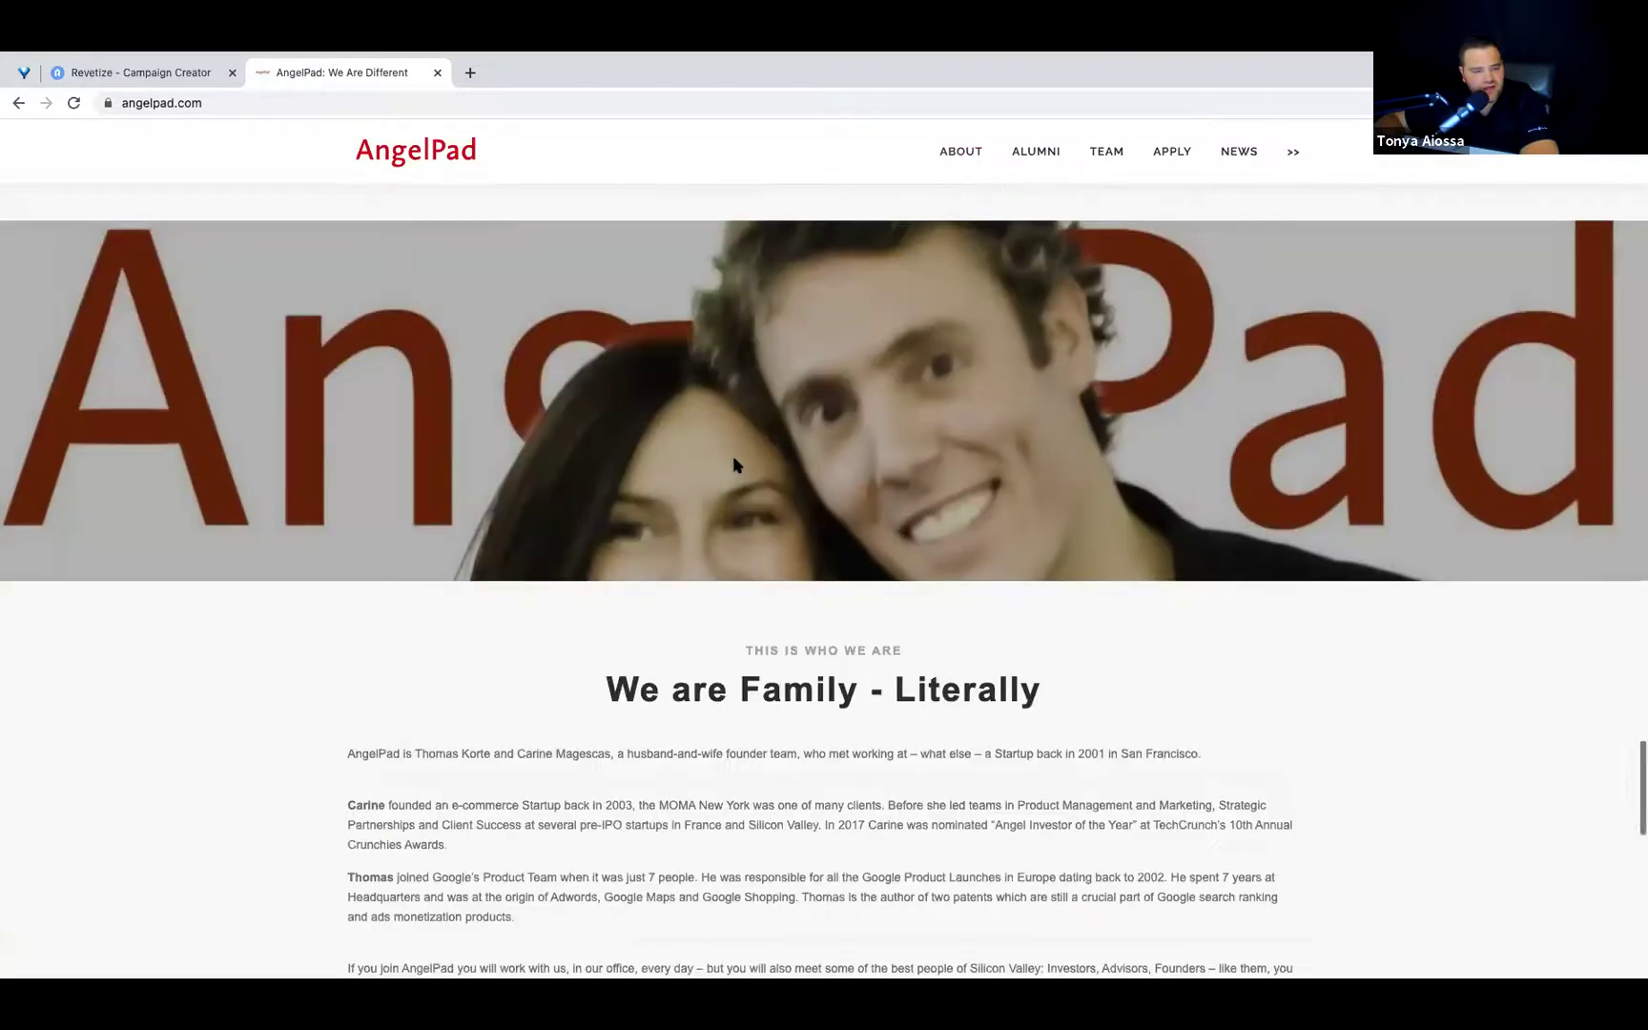
scroll(730, 467, down, 1)
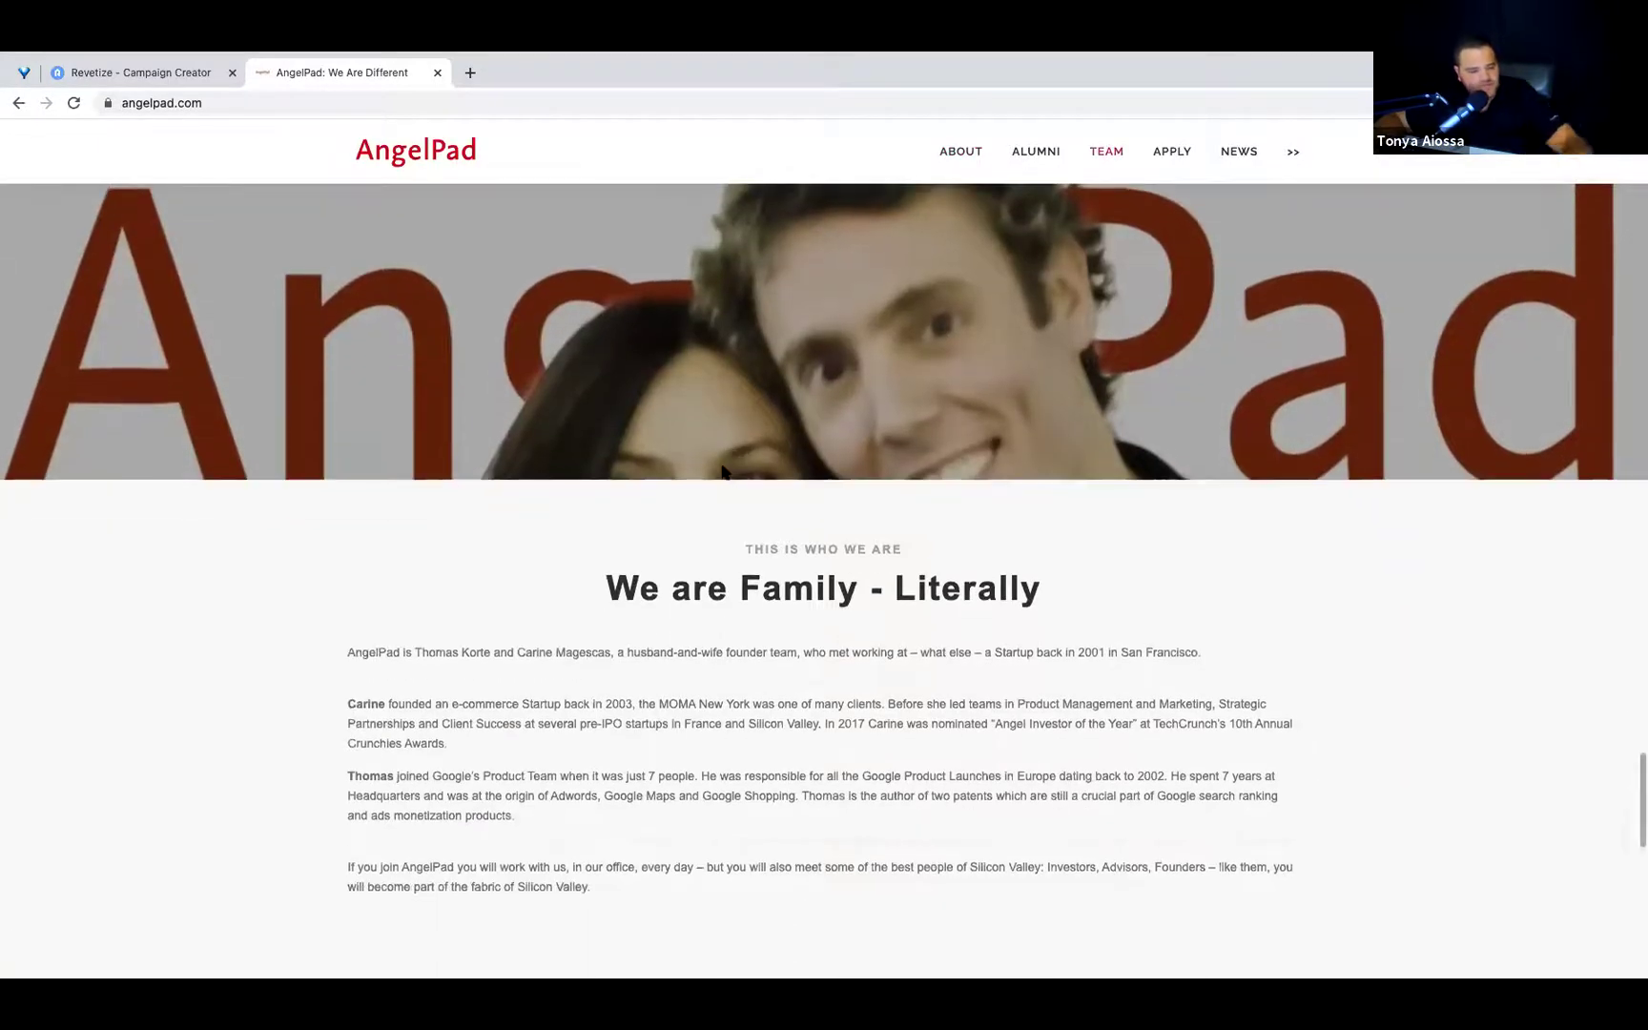
scroll(721, 470, down, 3)
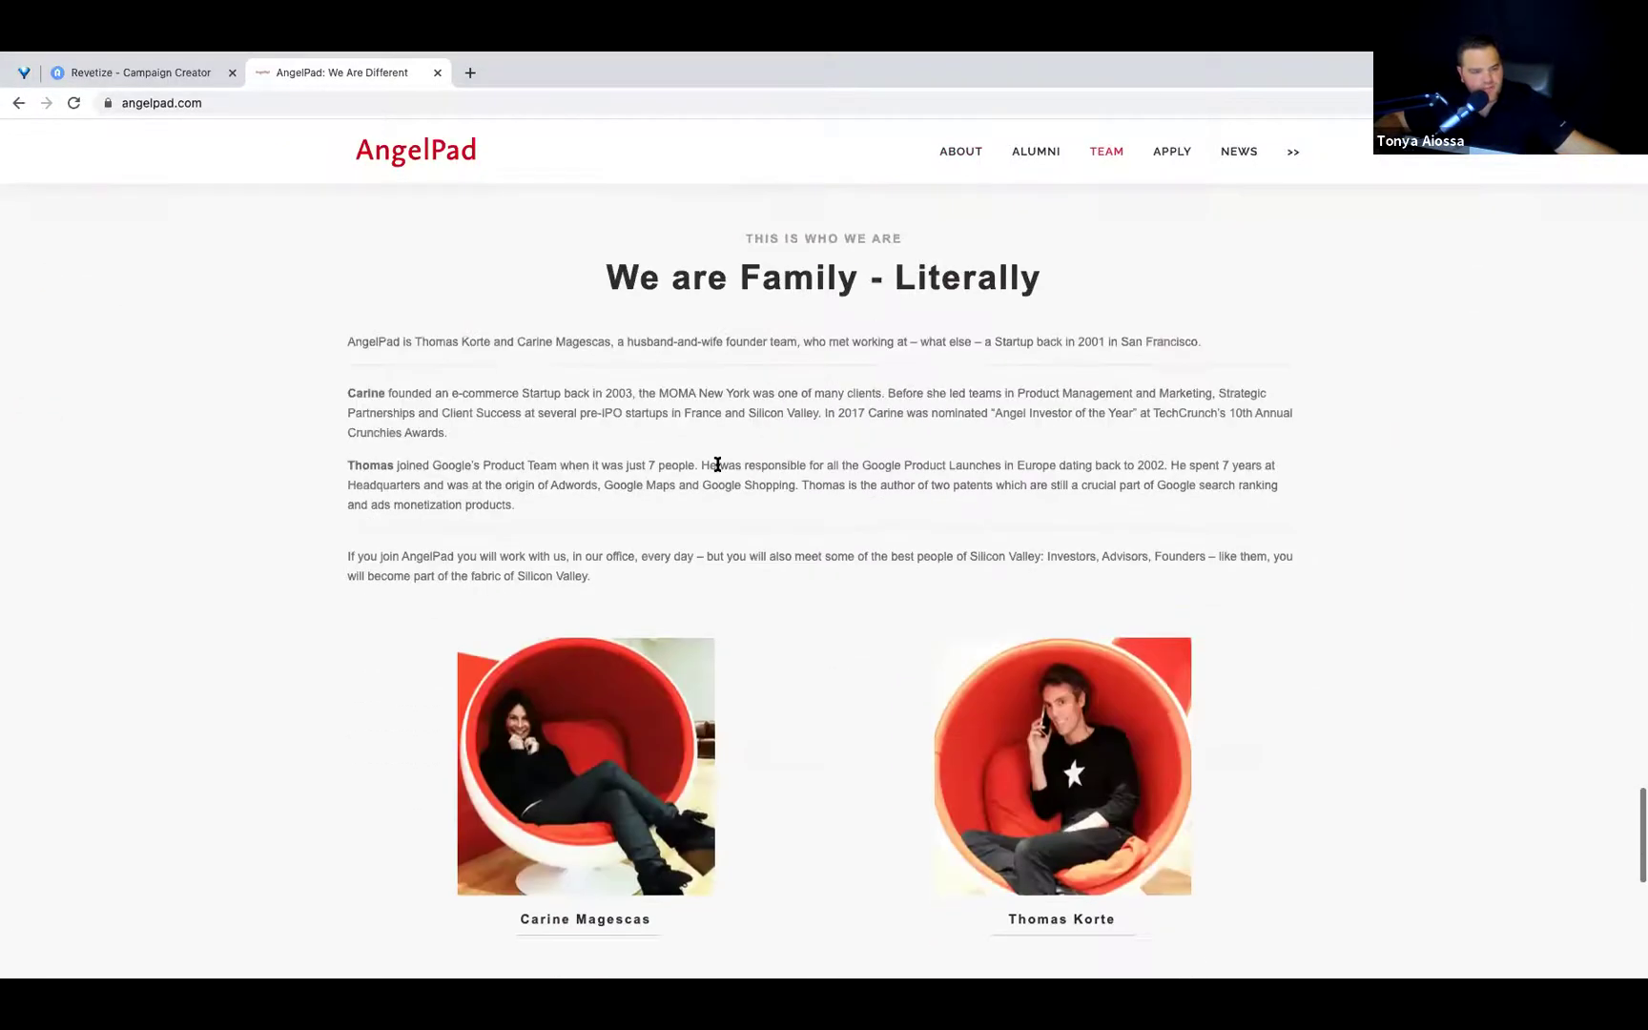
scroll(718, 464, down, 7)
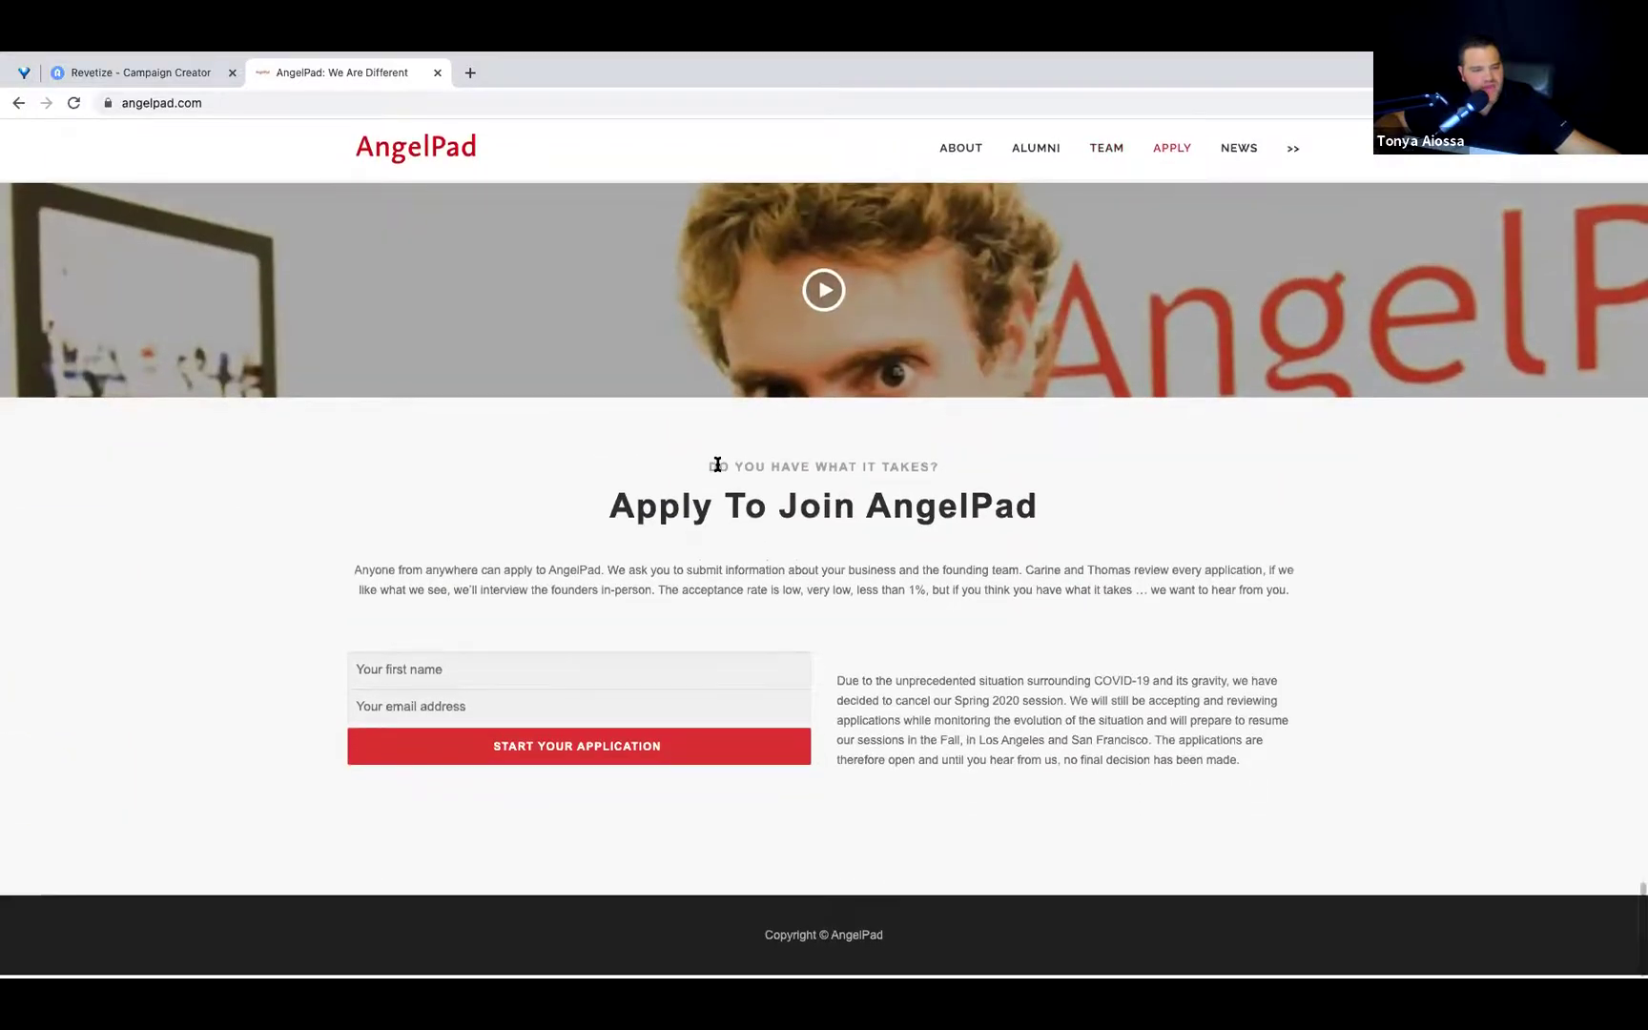
Scroll back up and return to the Revetize - Campaign Creator tab.
scroll(717, 458, up, 20)
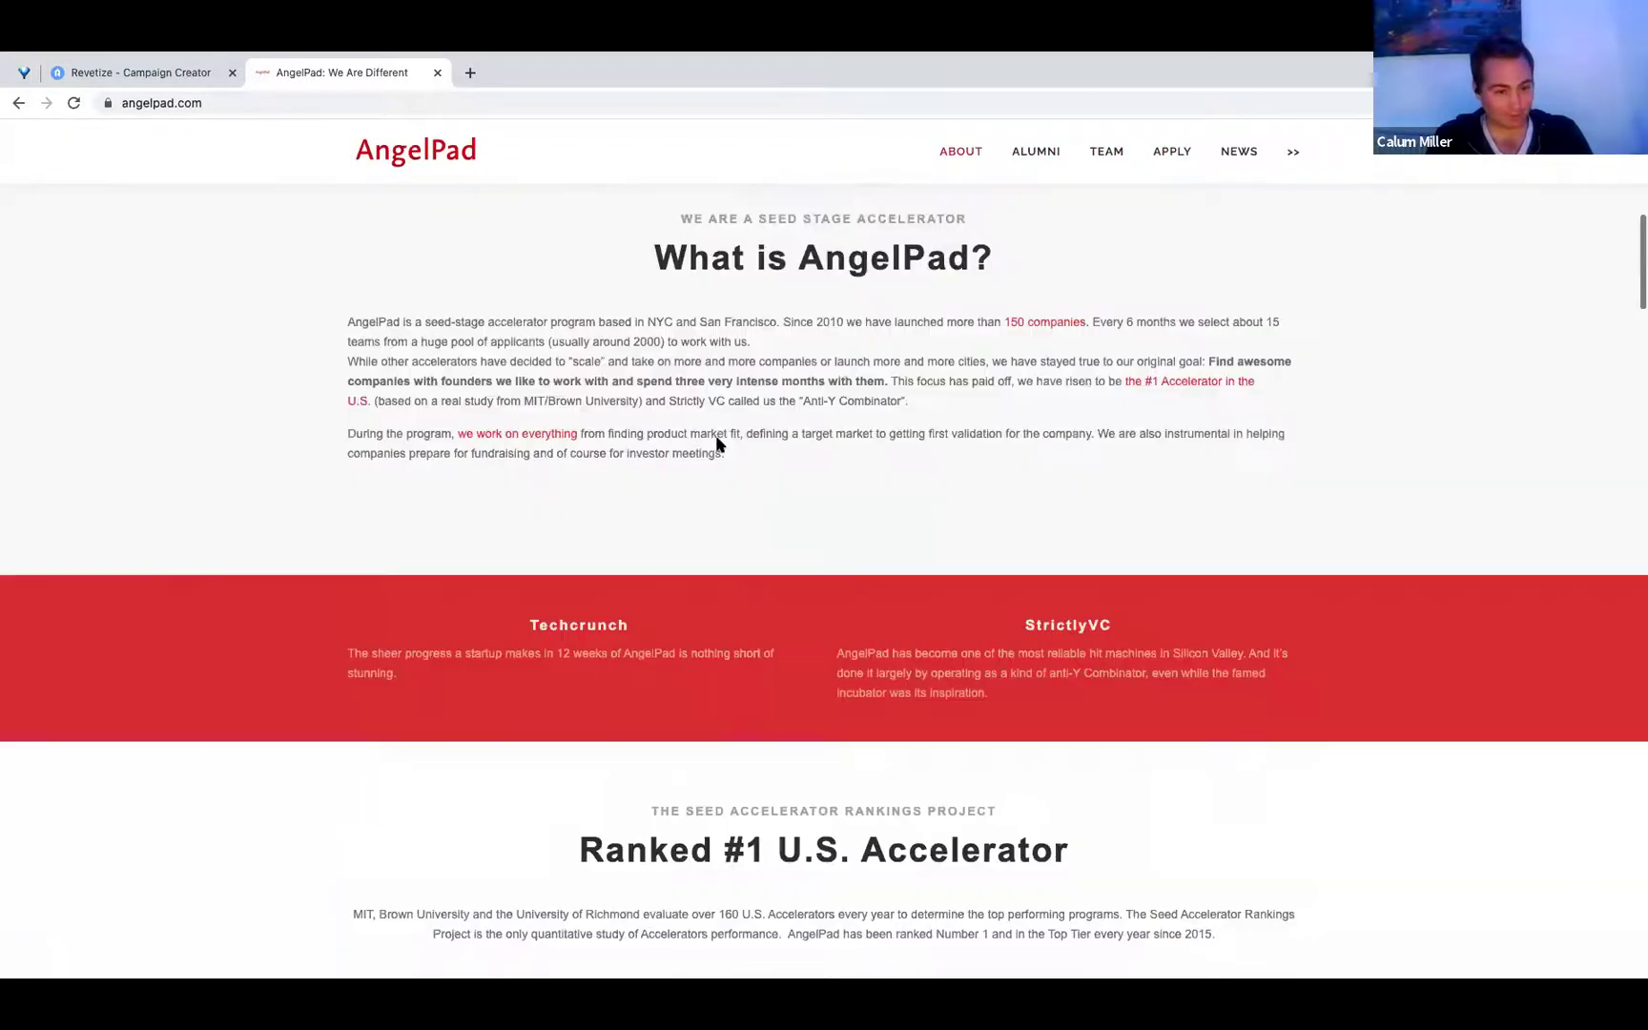
scroll(717, 438, up, 5)
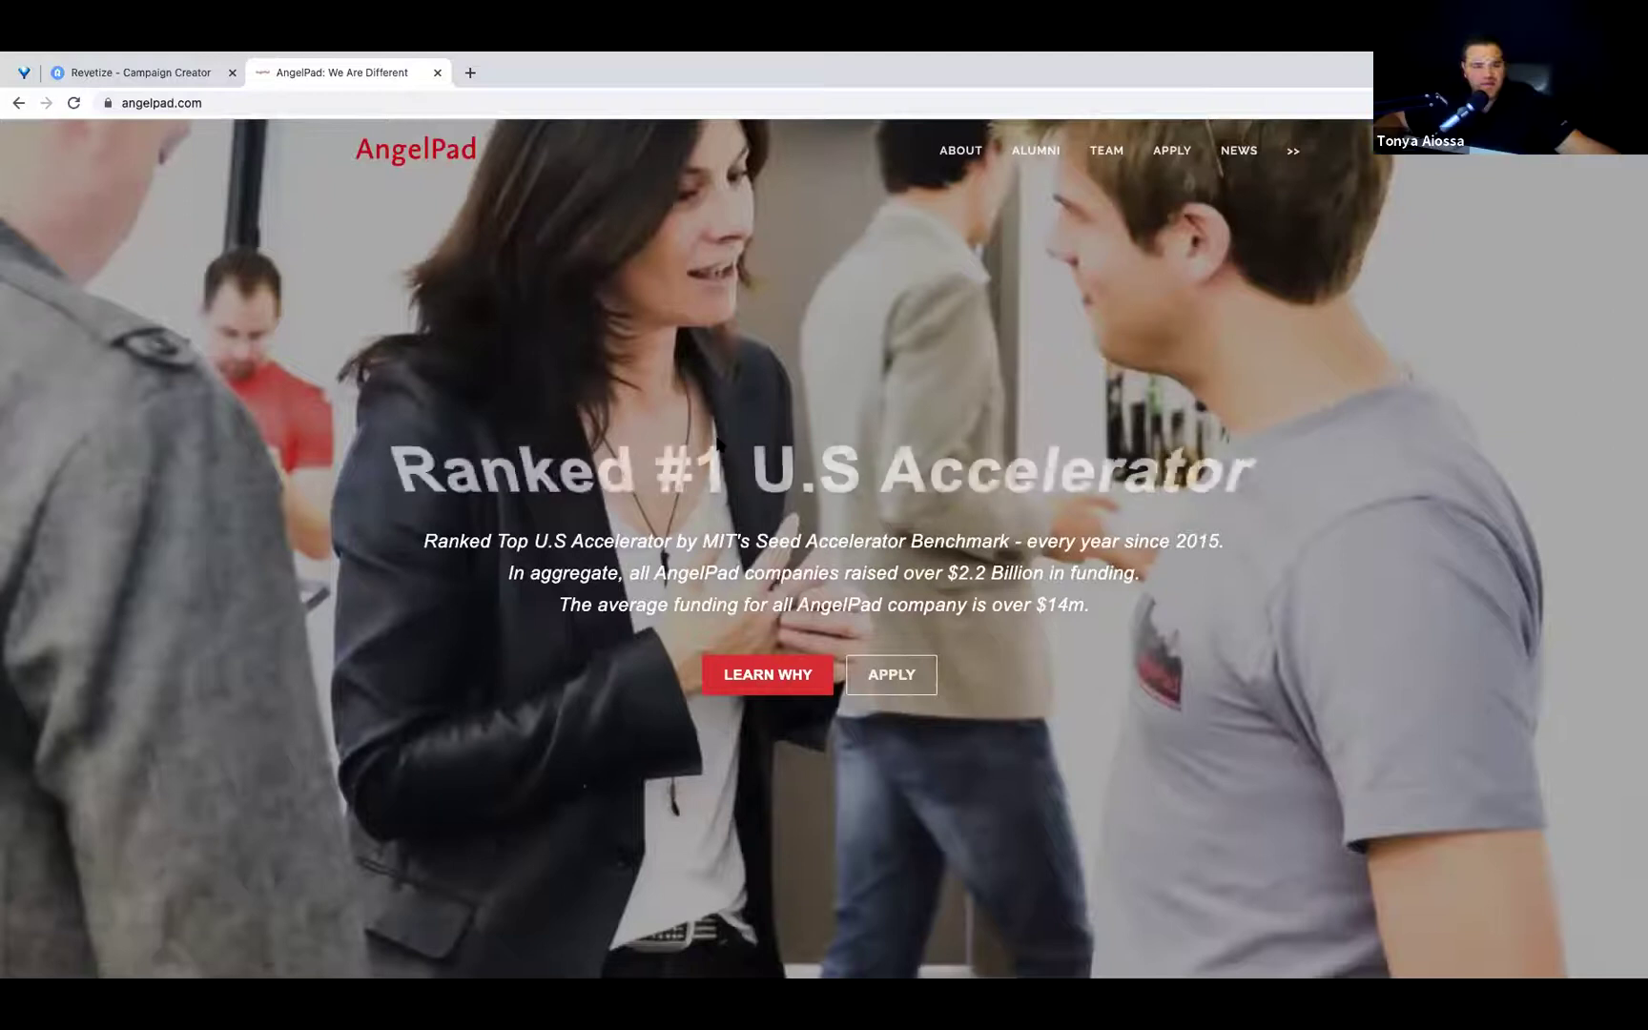
click(129, 73)
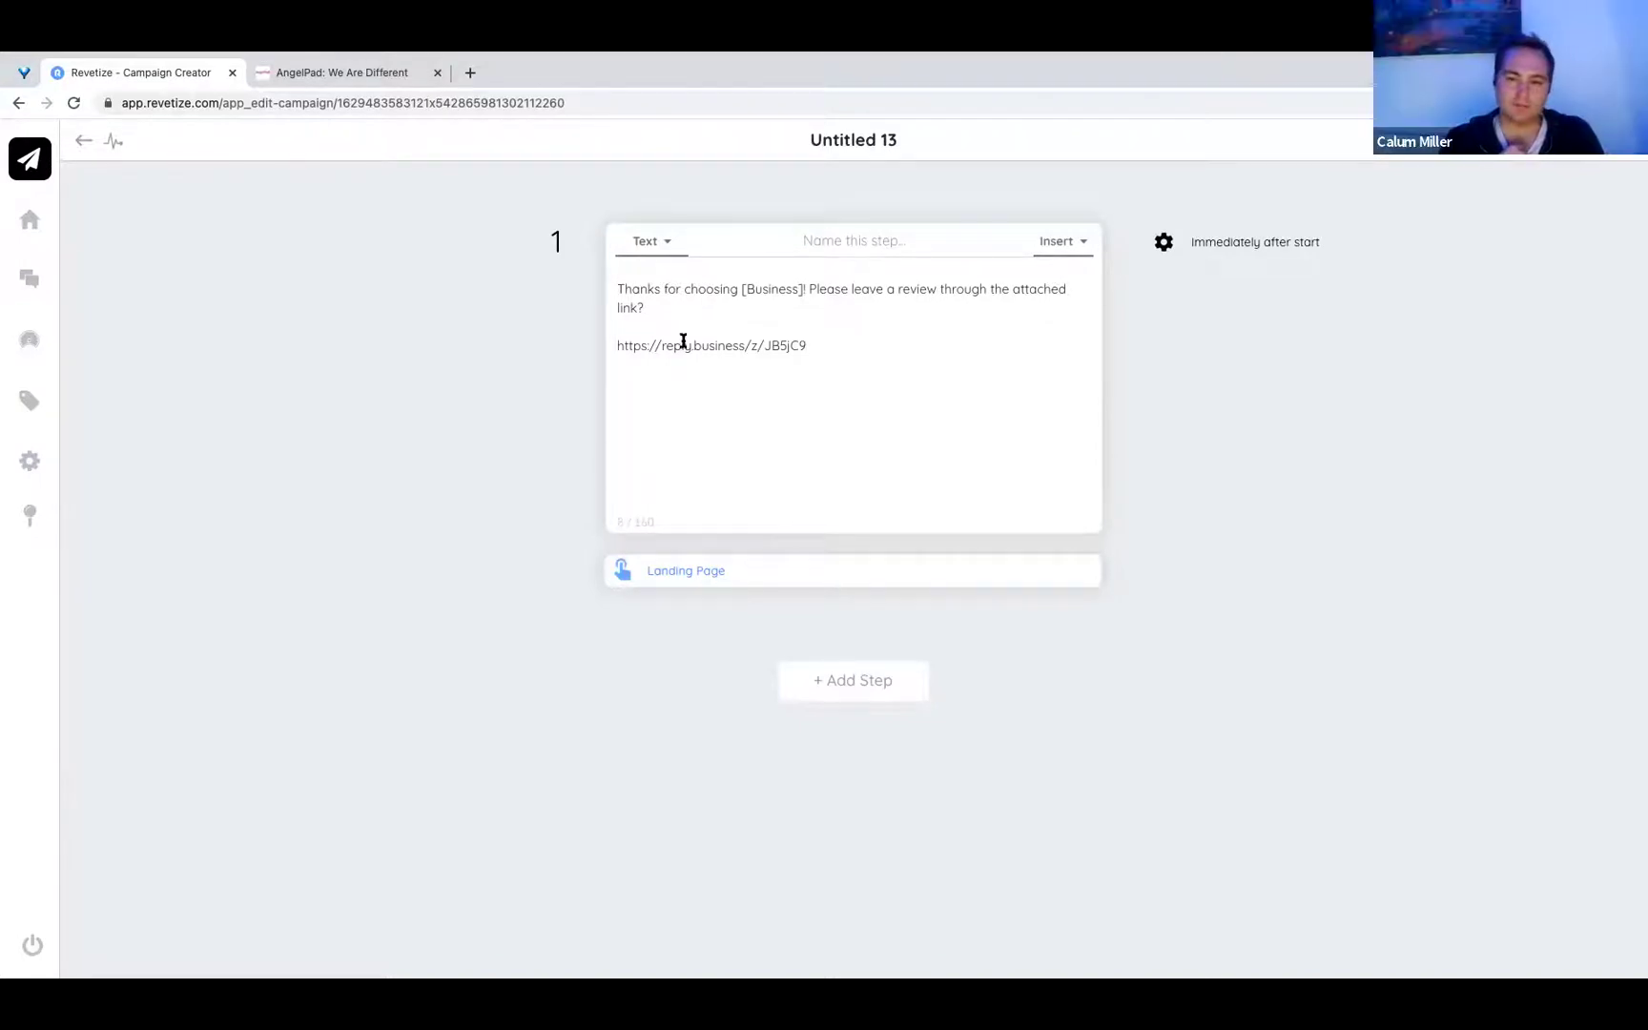
Leave full-screen Chrome for the Mac desktop space with Ctrl+Left Arrow.
key(ctrl+Left)
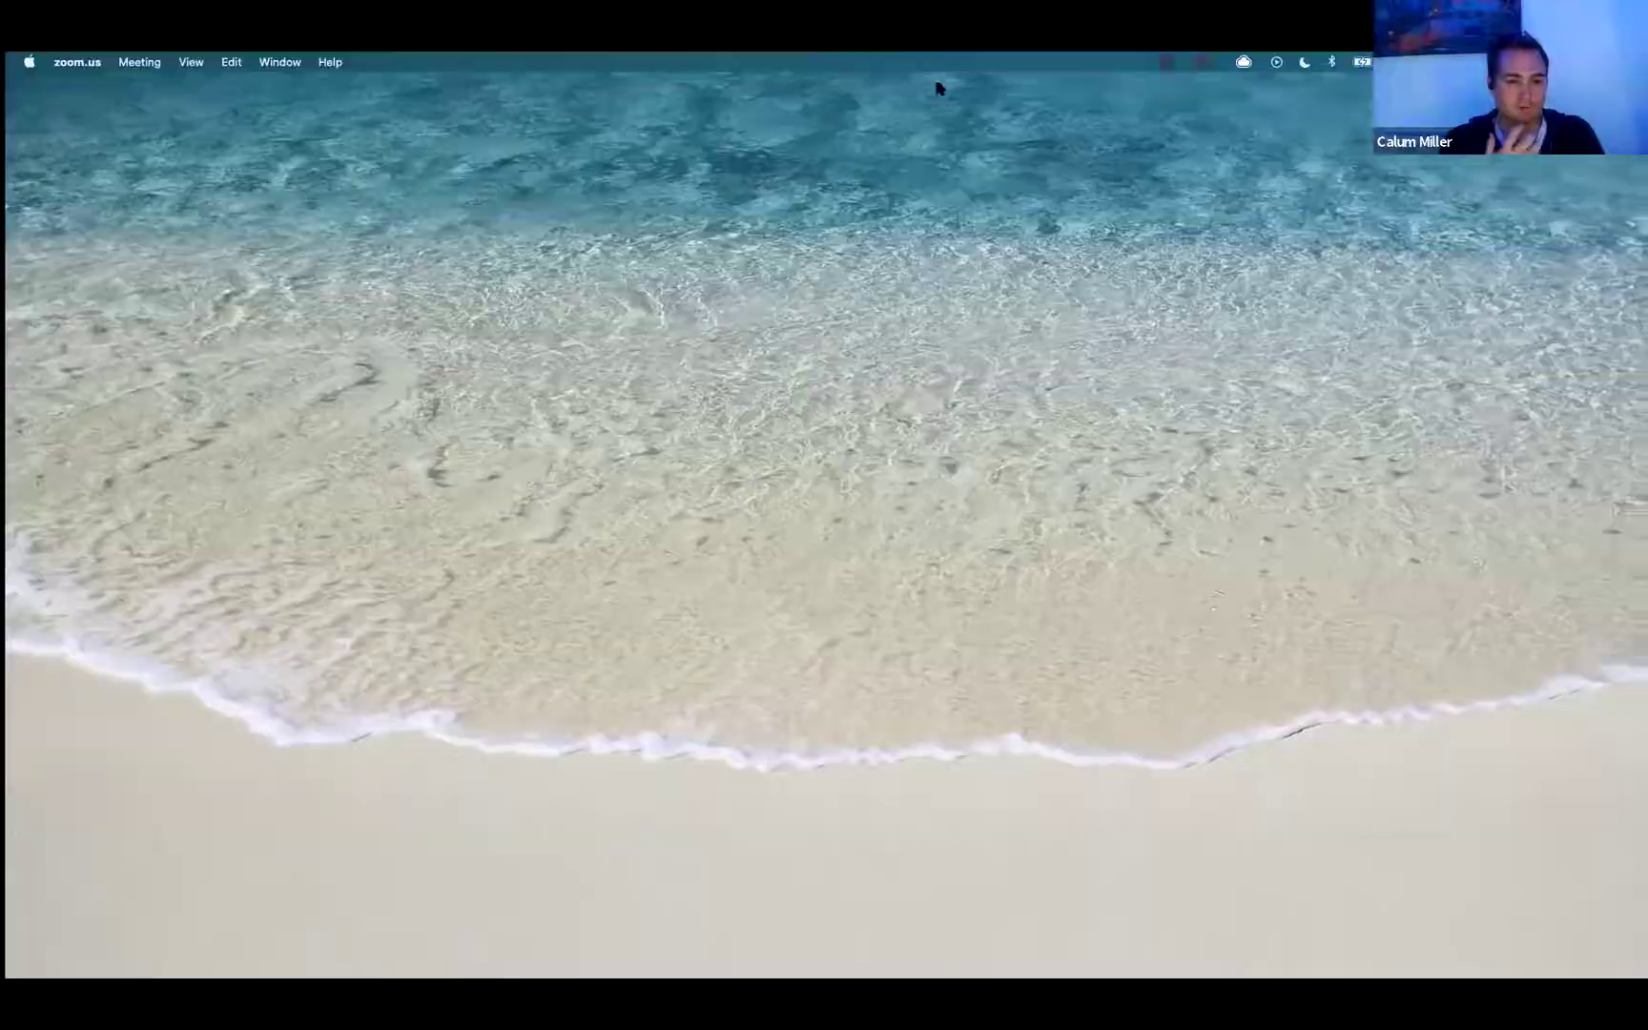